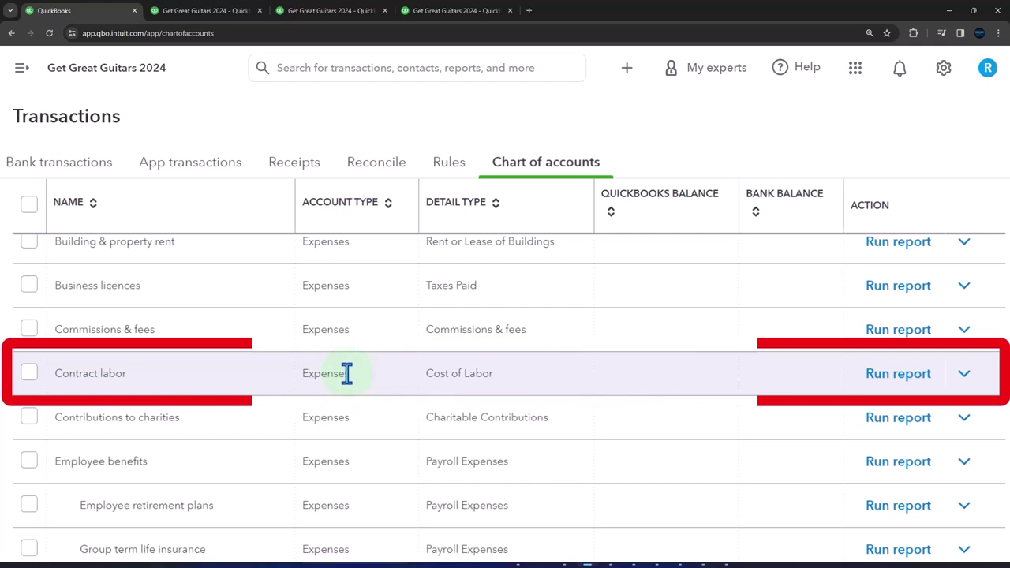
Review the chart of accounts from the expense accounts back up through income, equity and liabilities to the fixed asset accounts.
scroll(347, 375, up, 4)
scroll(348, 374, up, 10)
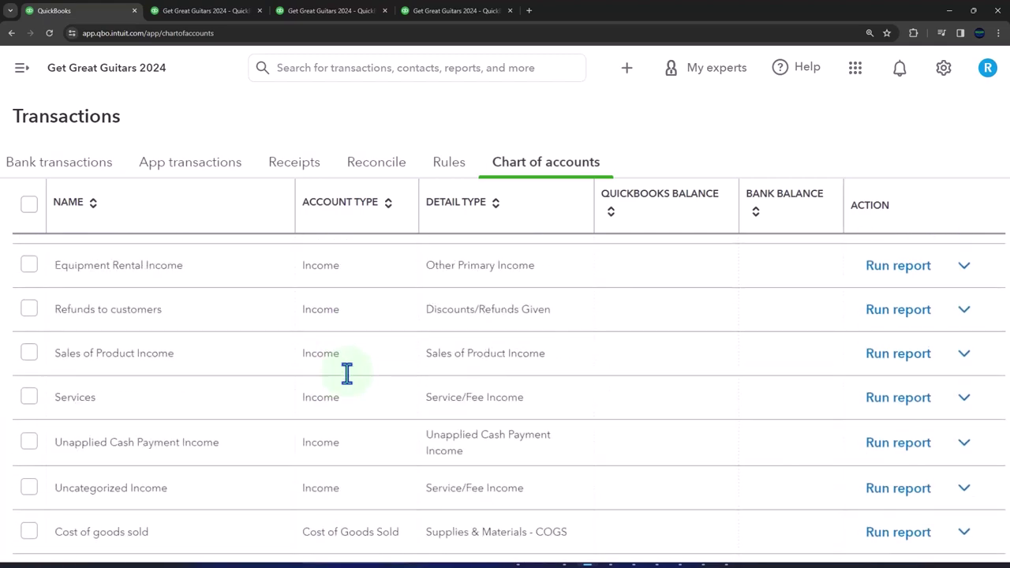
scroll(348, 374, up, 10)
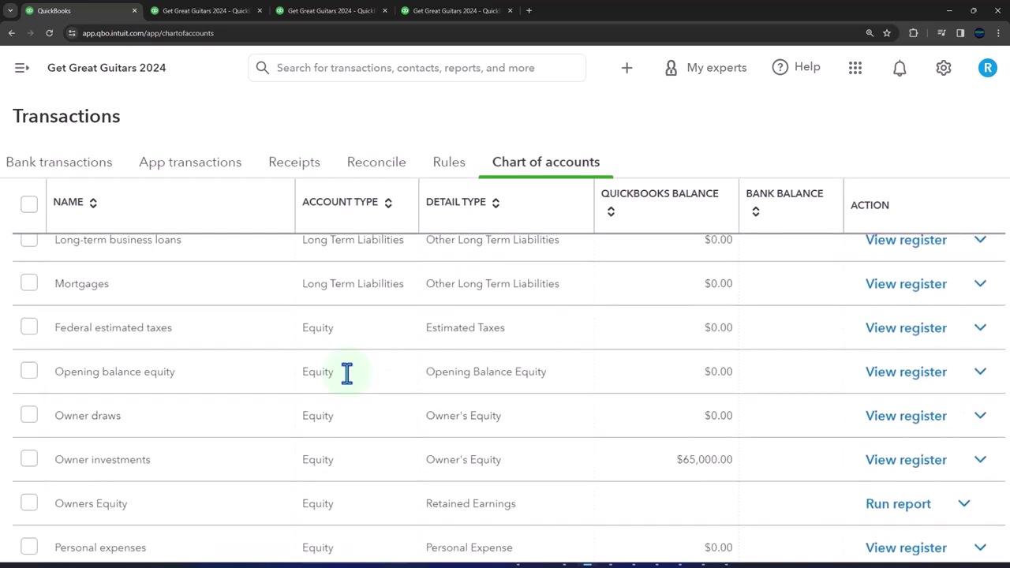
scroll(347, 374, up, 10)
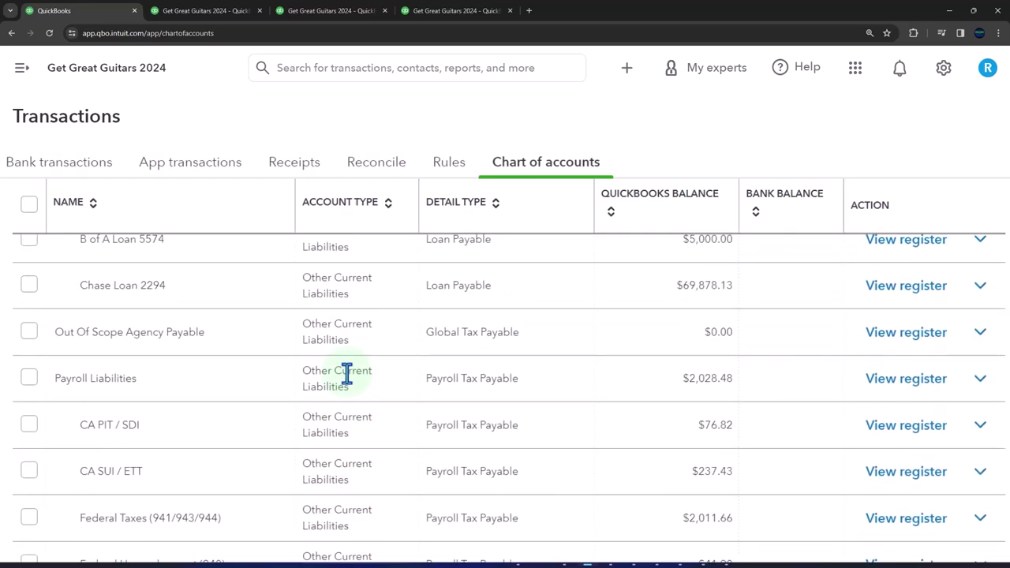
scroll(347, 374, up, 10)
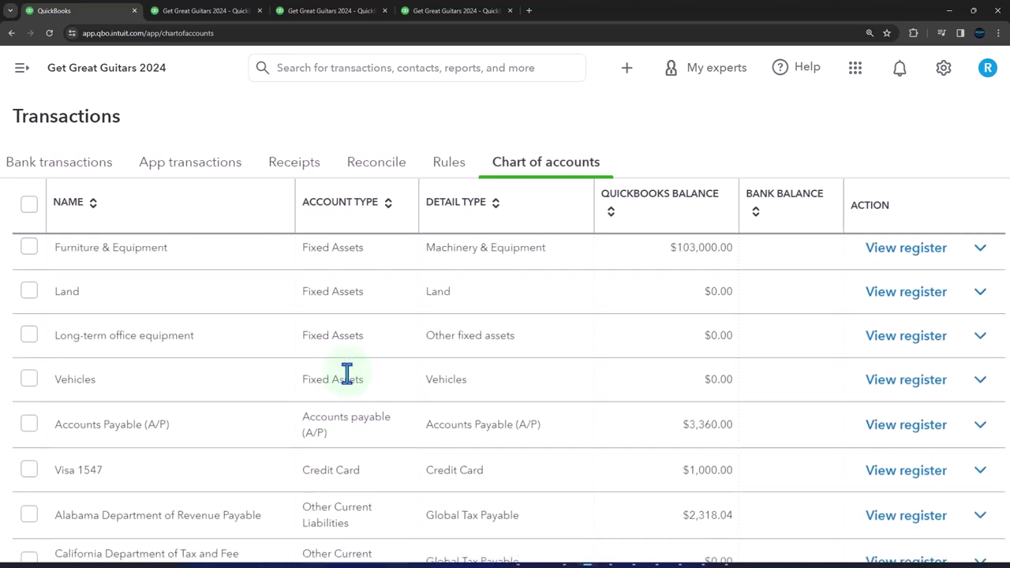
scroll(347, 374, up, 3)
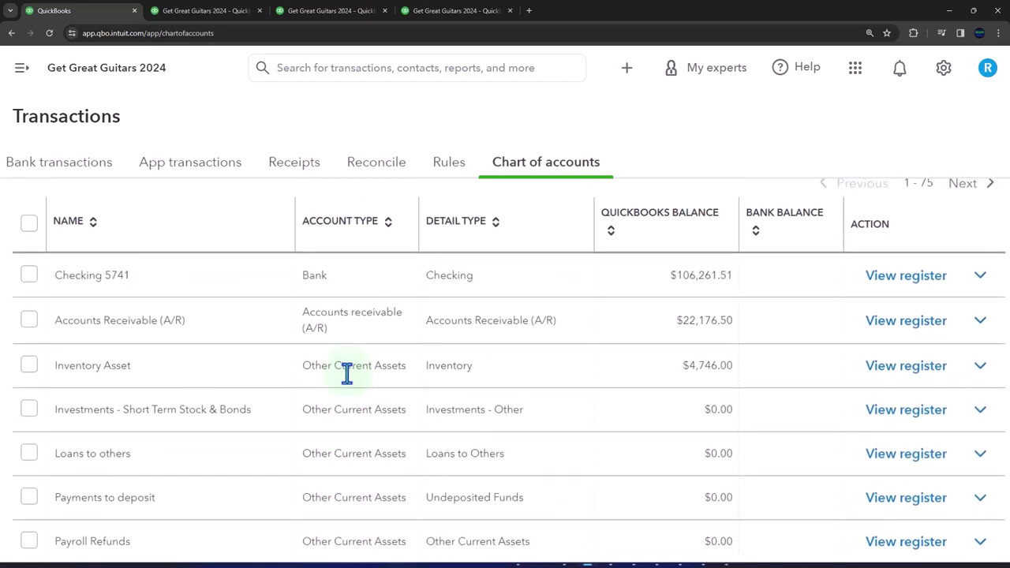
scroll(347, 375, down, 3)
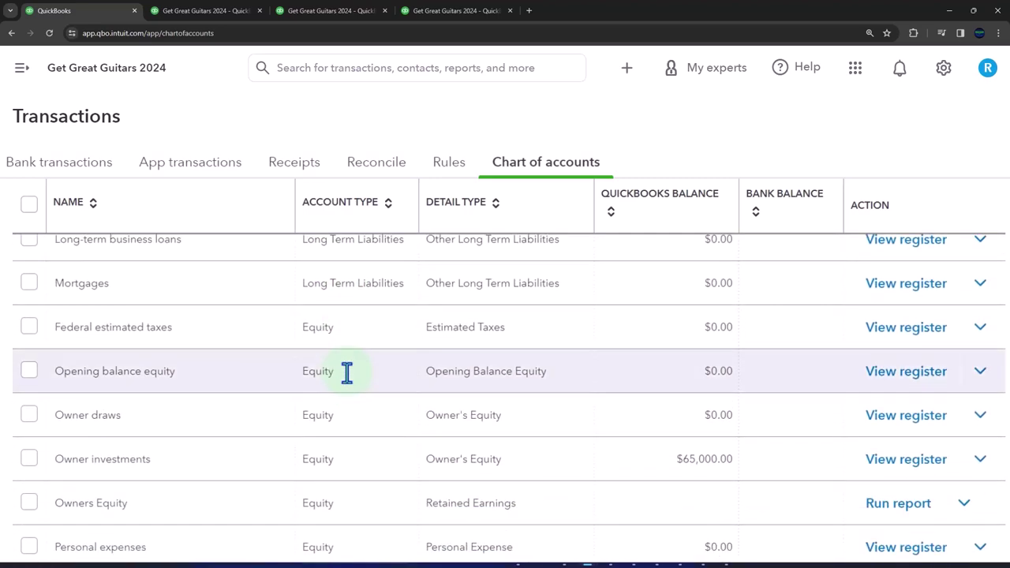
scroll(347, 373, up, 2)
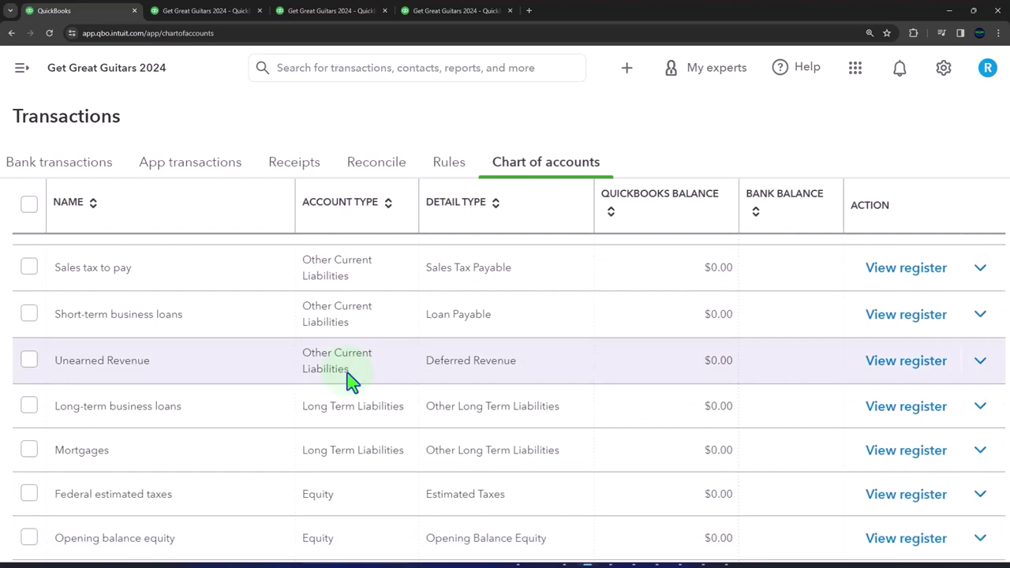
scroll(348, 372, up, 5)
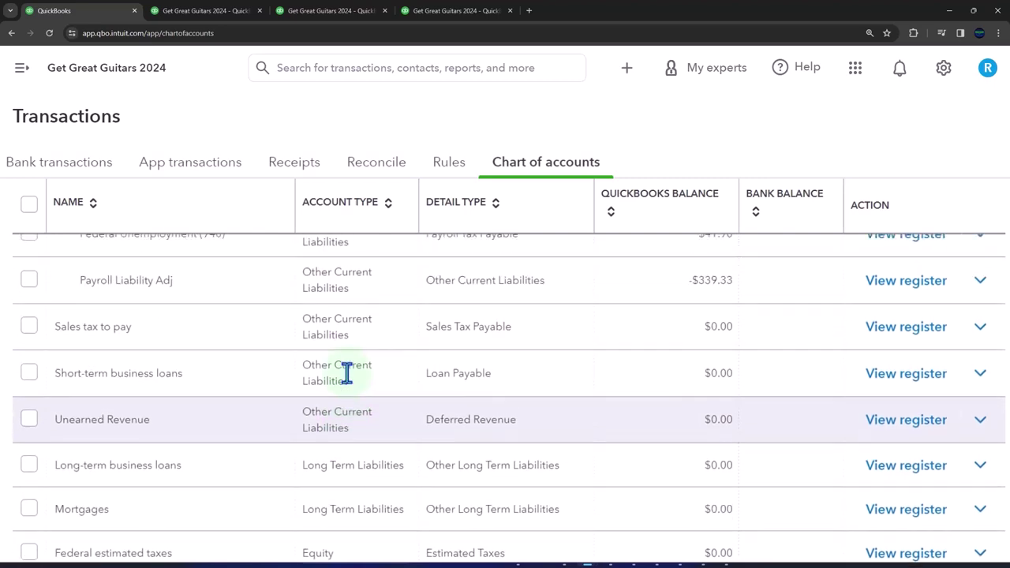
scroll(347, 372, up, 2)
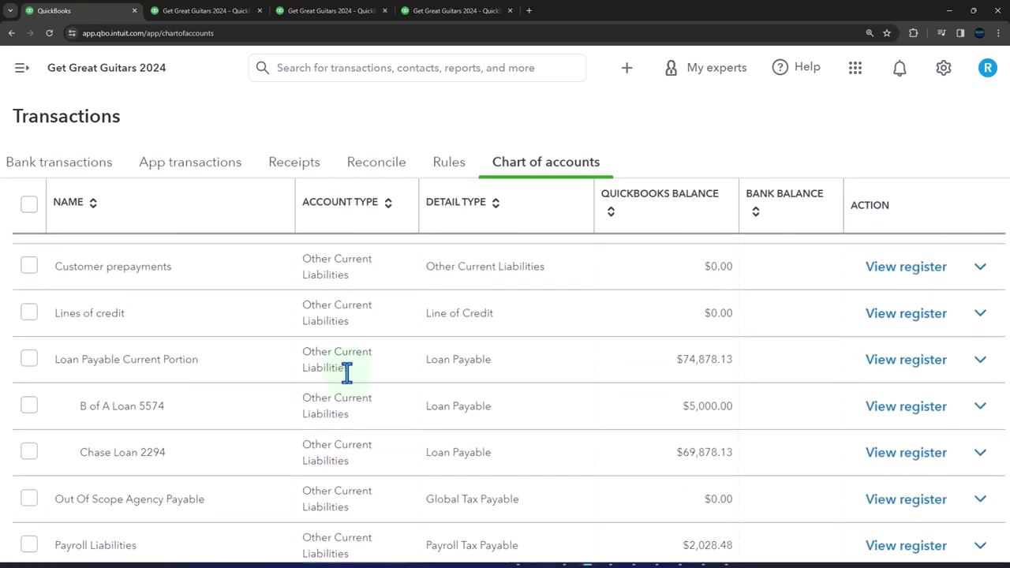
scroll(347, 373, up, 4)
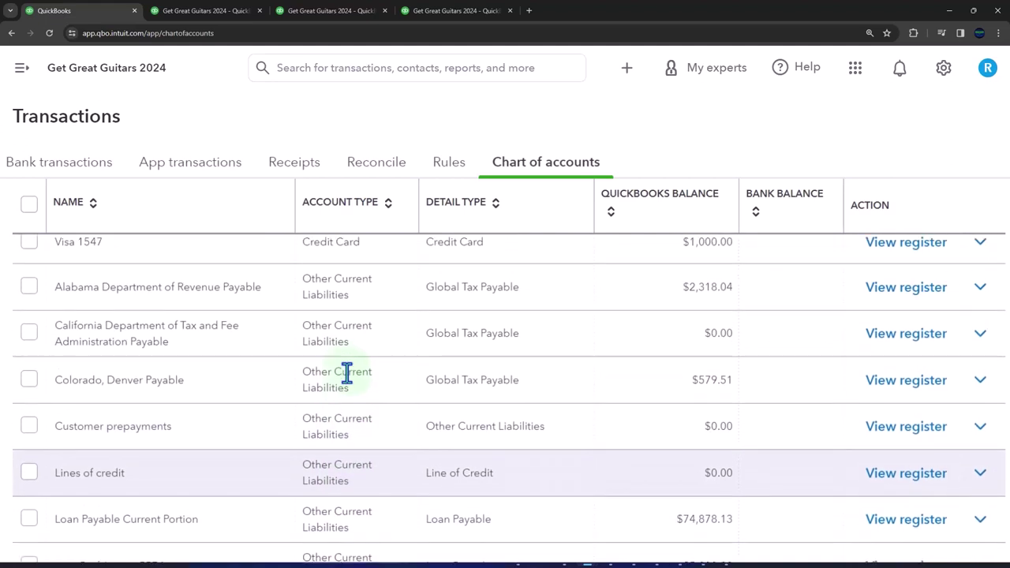
scroll(347, 372, up, 1)
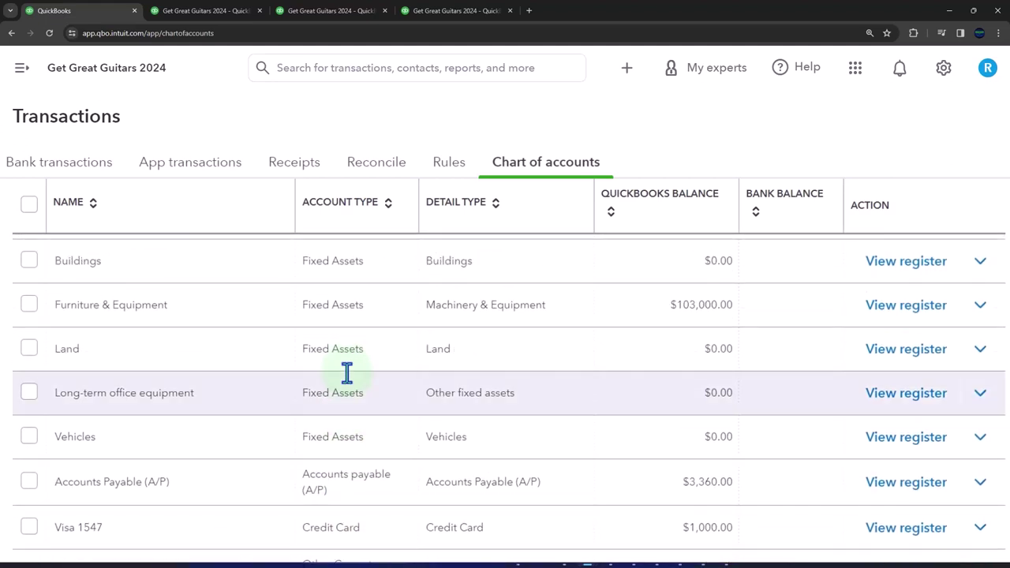
scroll(347, 373, up, 1)
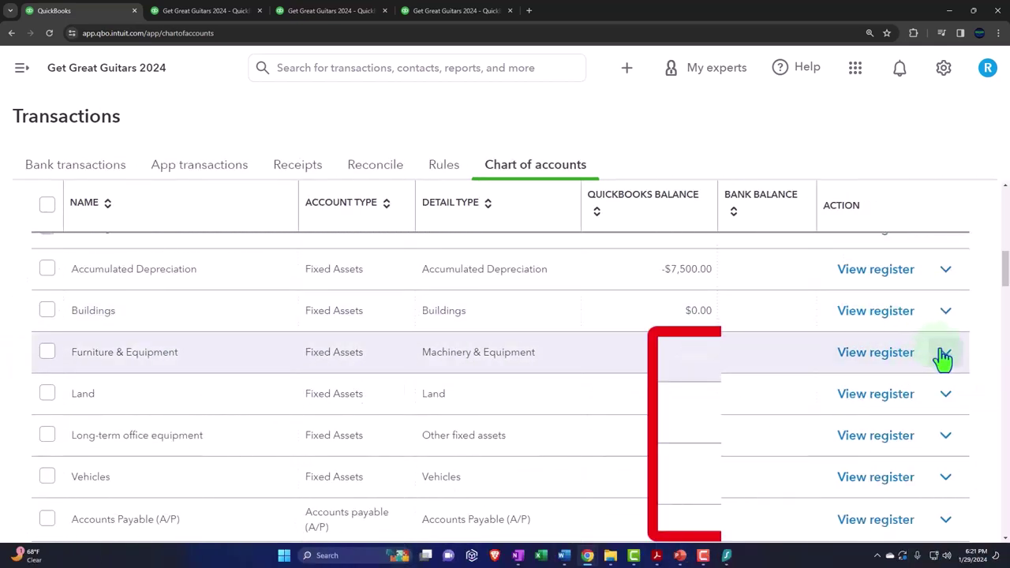
Open the Furniture & Equipment fixed asset account for editing and change its account name to Furniture & Fixture.
click(946, 352)
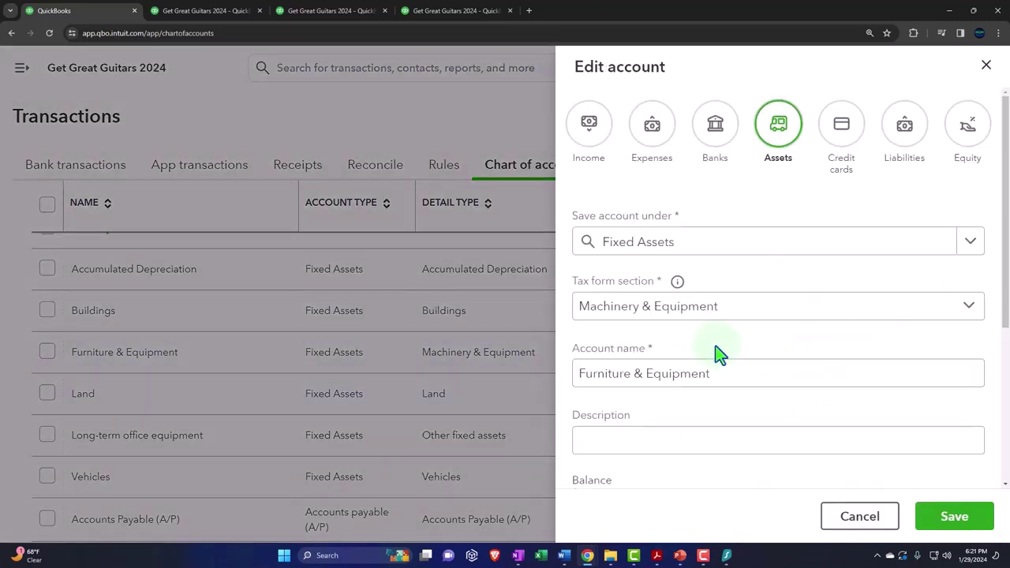
click(742, 308)
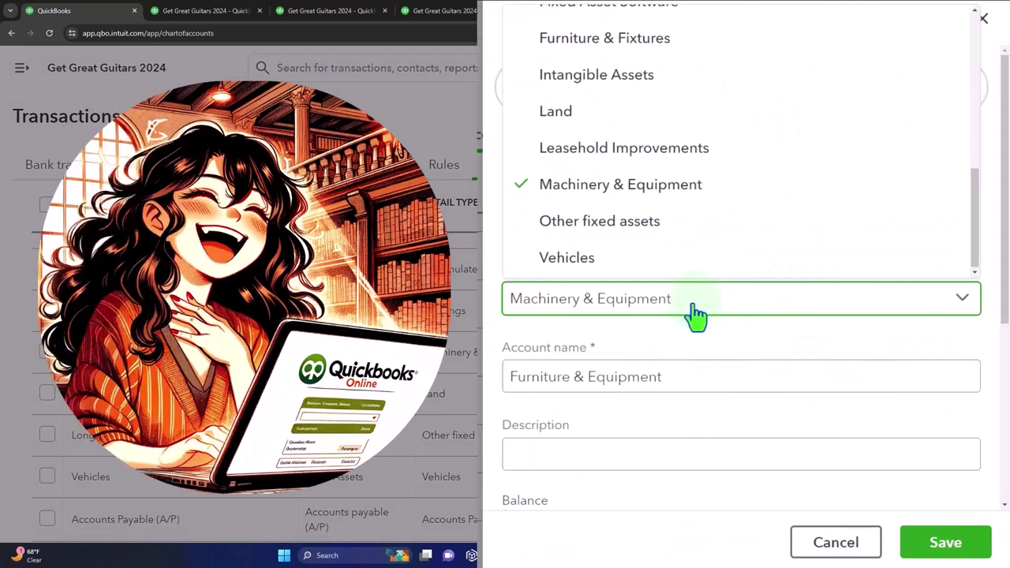
click(737, 373)
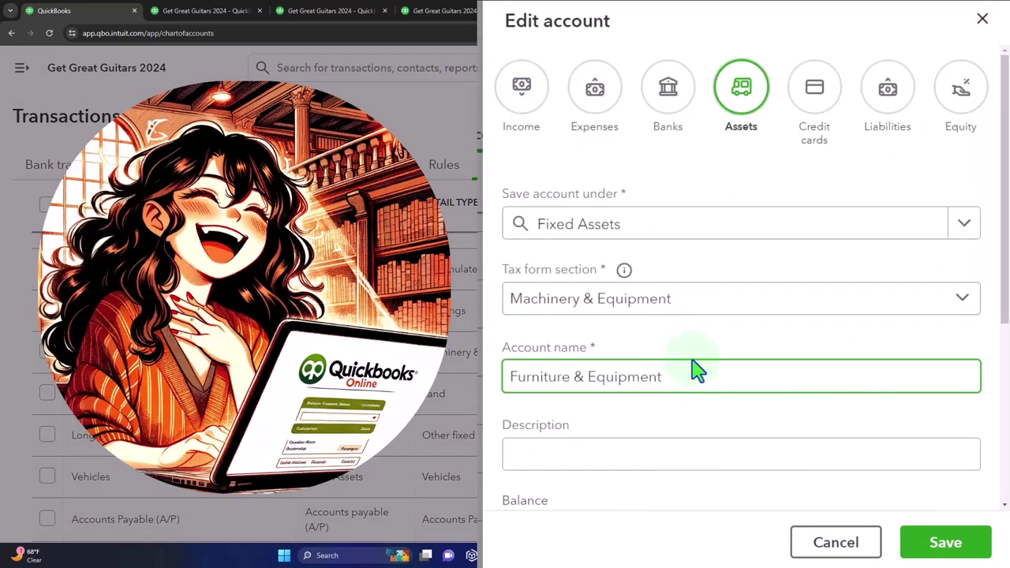
key(BackSpace)
key(BackSpace)
key(BackSpace)
key(BackSpace)
key(BackSpace)
key(BackSpace)
key(BackSpace)
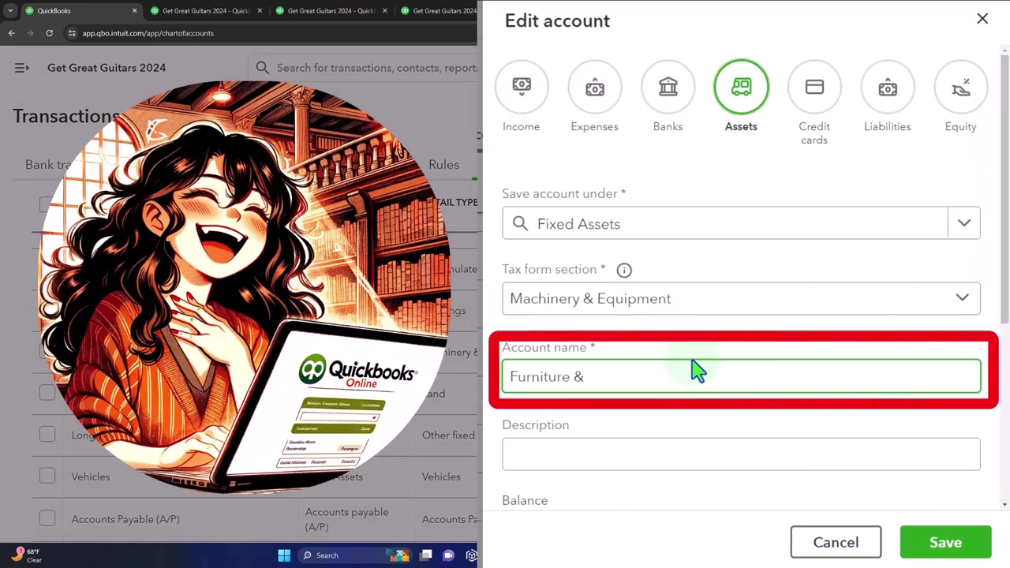
text(Fix)
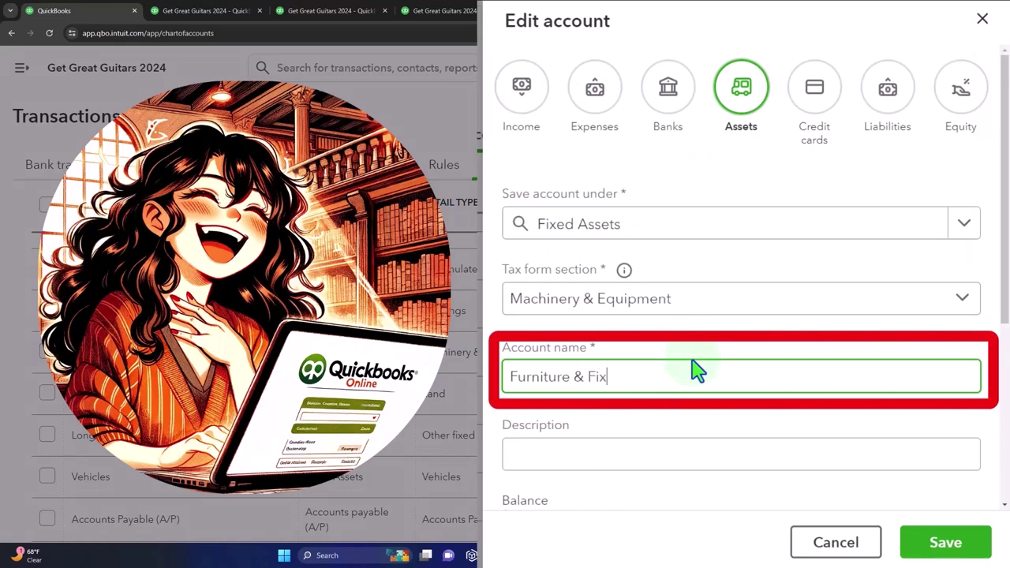
text(ture)
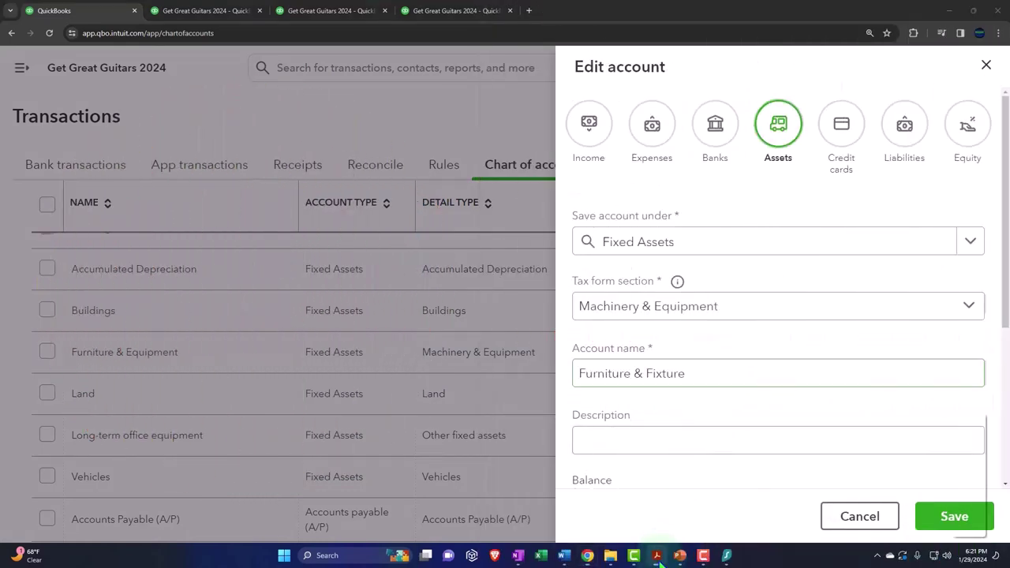
Check the category heading in the Depreciation Book PDF, correct the account name to Furniture & Fixtures and save the account.
click(659, 557)
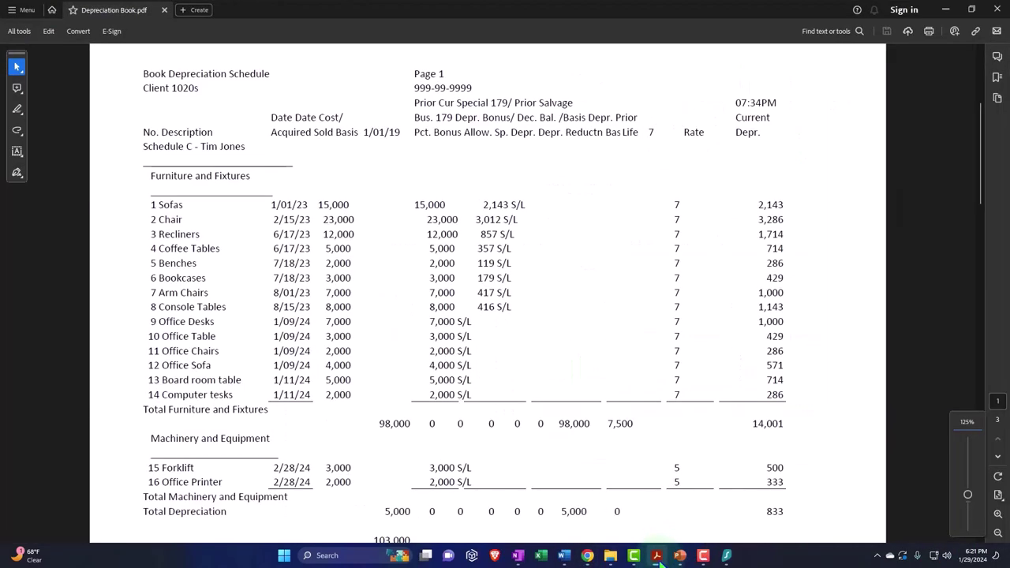
click(658, 557)
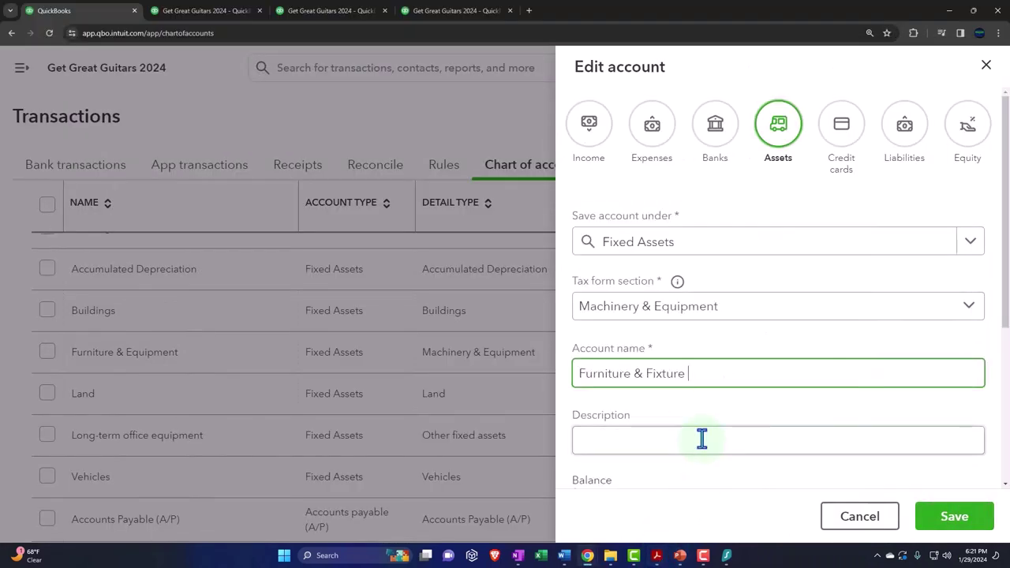
text(s)
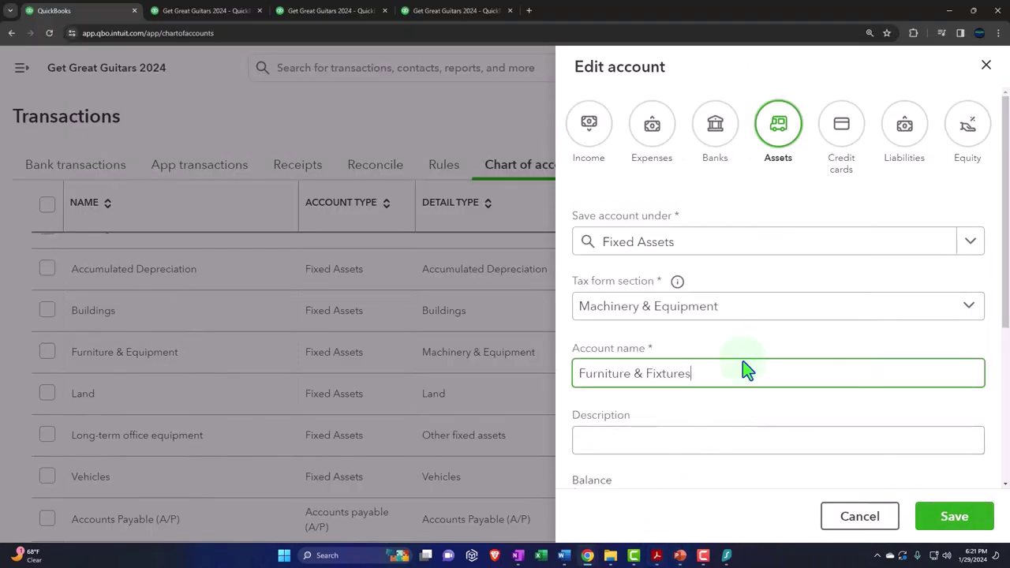
click(657, 557)
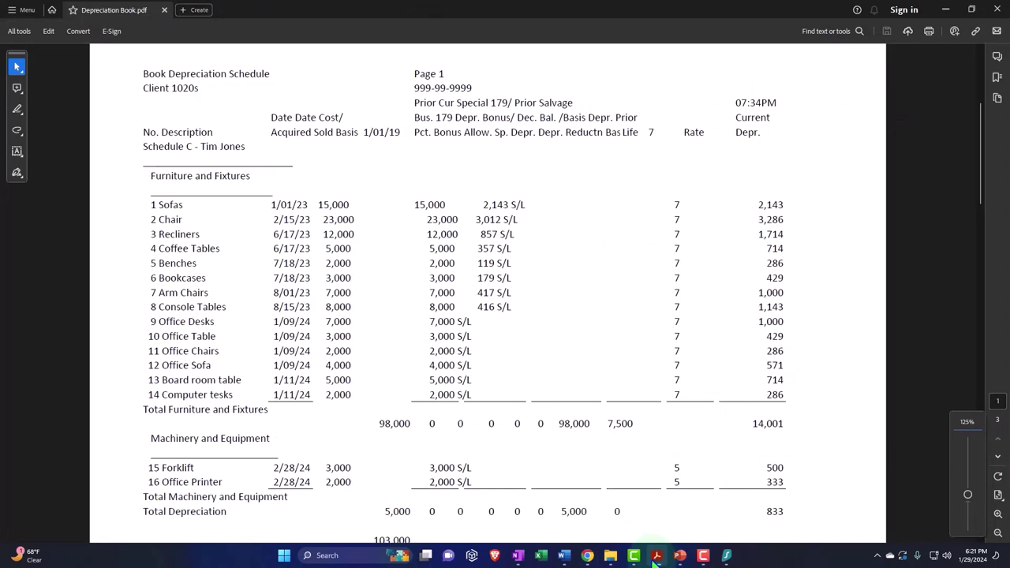
click(657, 557)
click(954, 517)
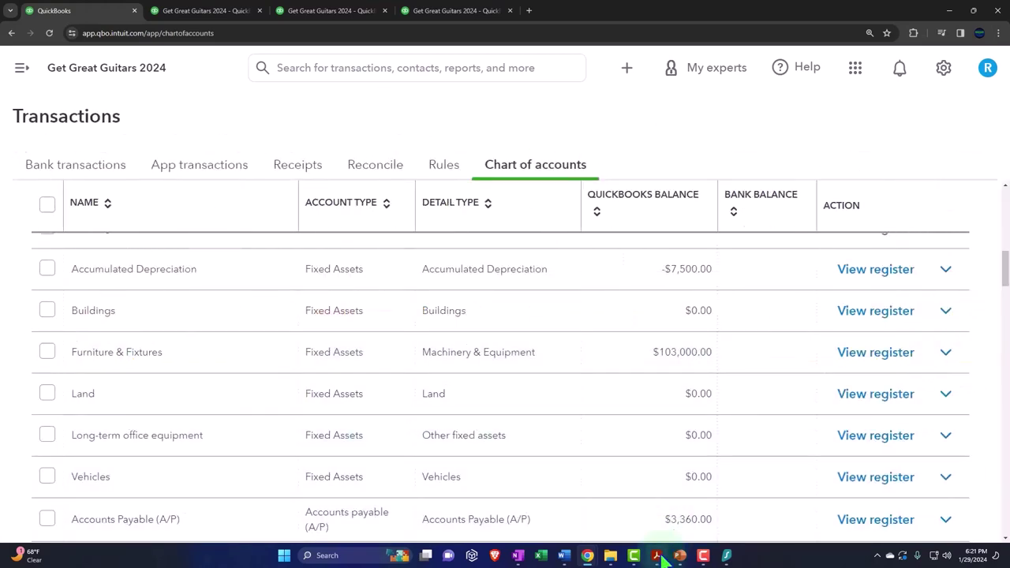
Switch to the Depreciation Book PDF, select the Machinery and Equipment category heading, and return to the chart of accounts.
click(726, 556)
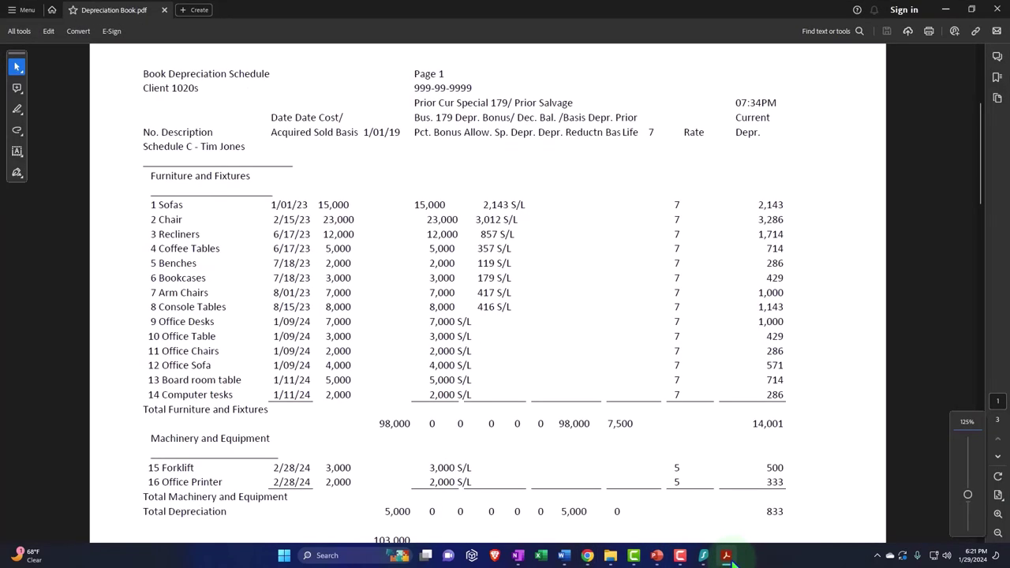
drag(151, 438, 269, 439)
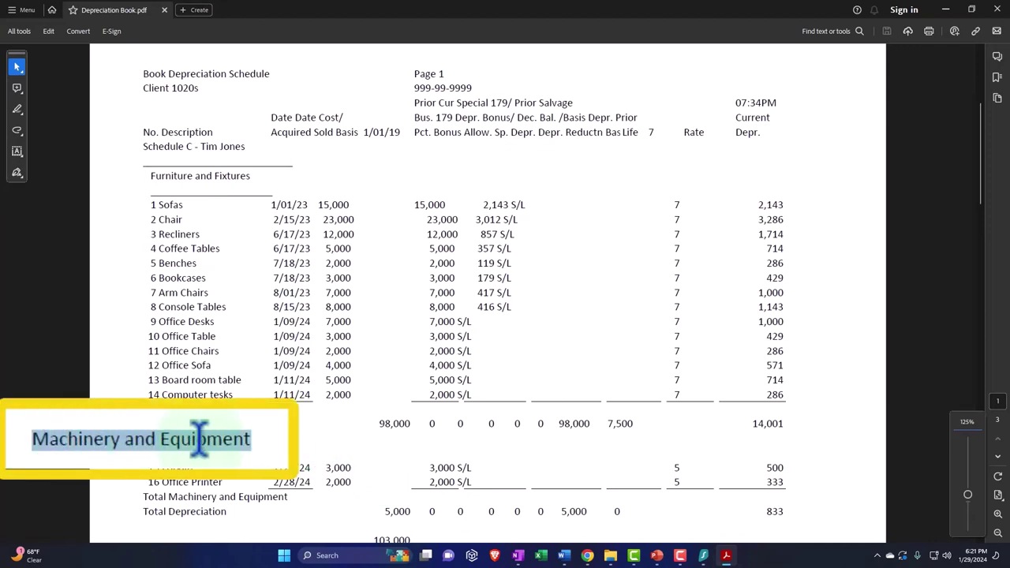
click(972, 9)
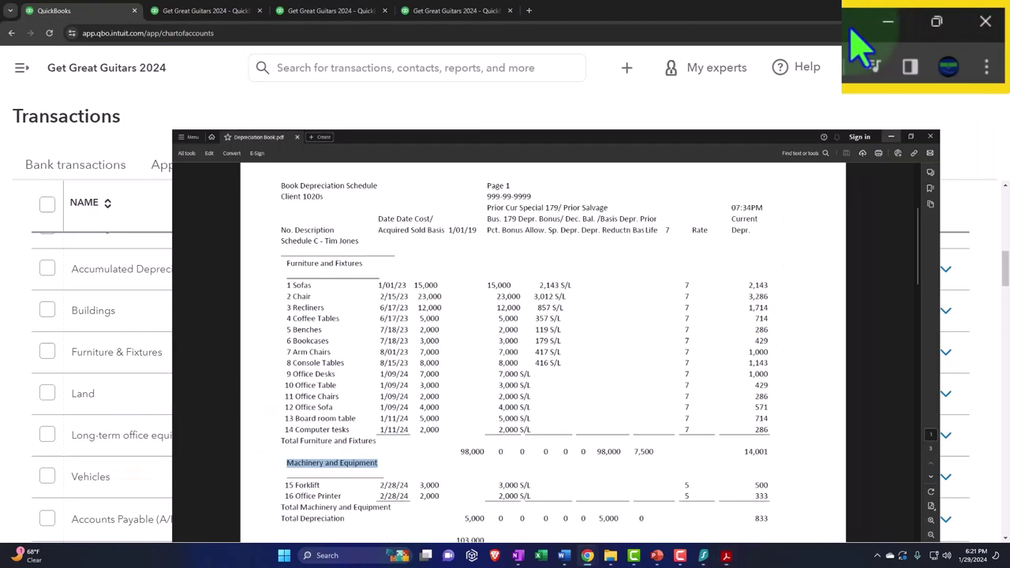
click(891, 136)
Start a new account of the Assets type and save it under Fixed Assets.
scroll(868, 262, up, 10)
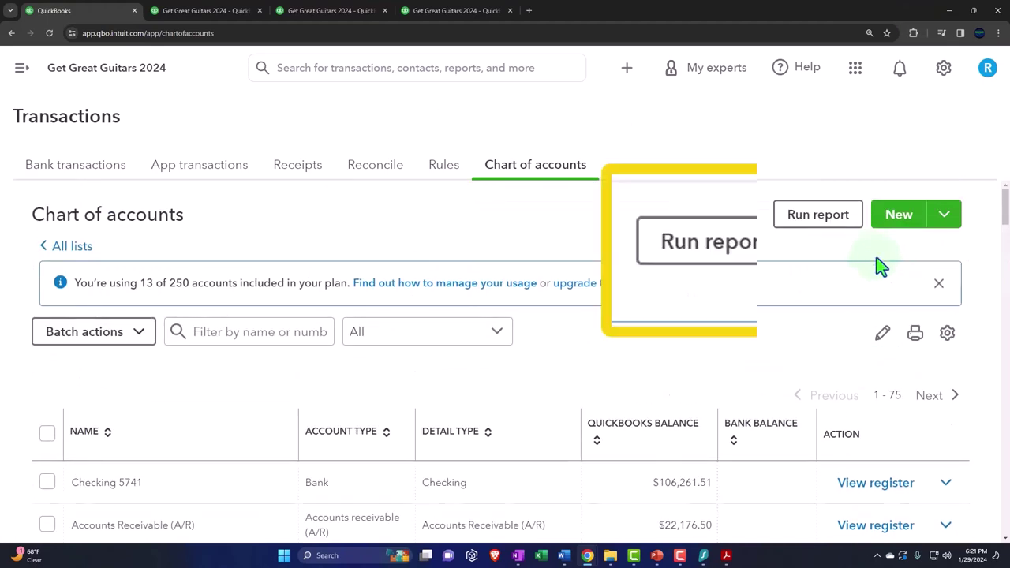
click(898, 216)
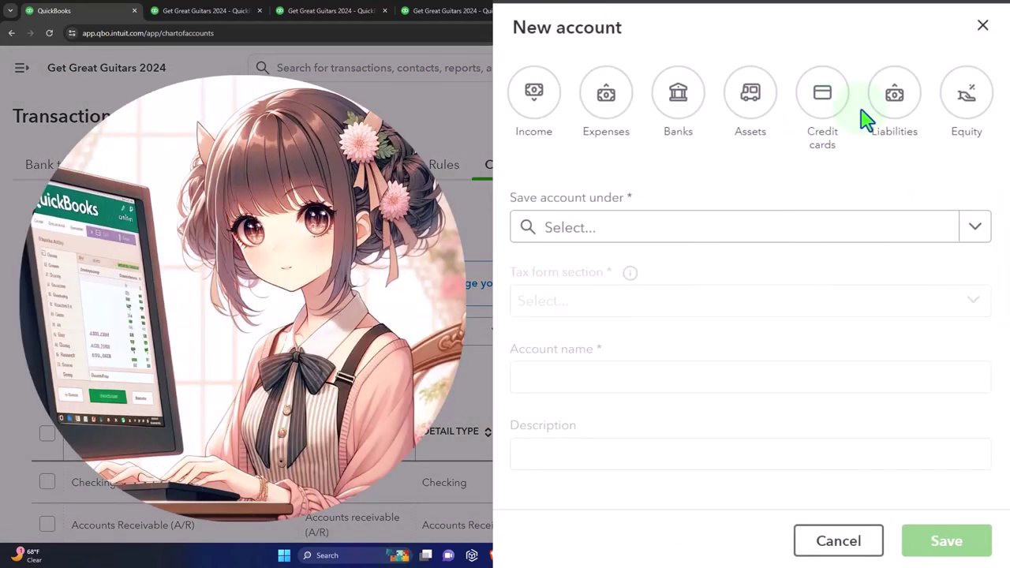
click(764, 111)
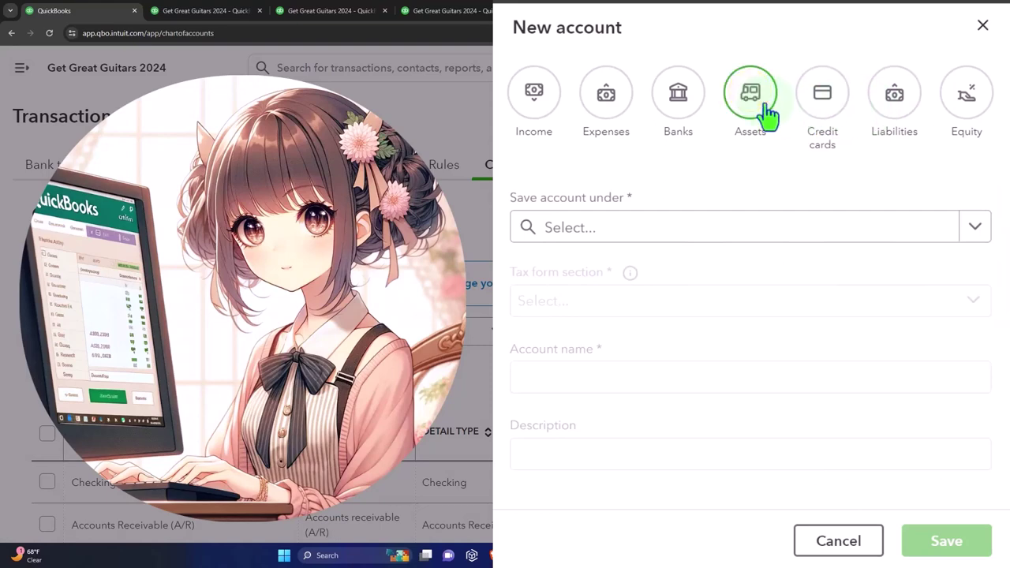
click(961, 232)
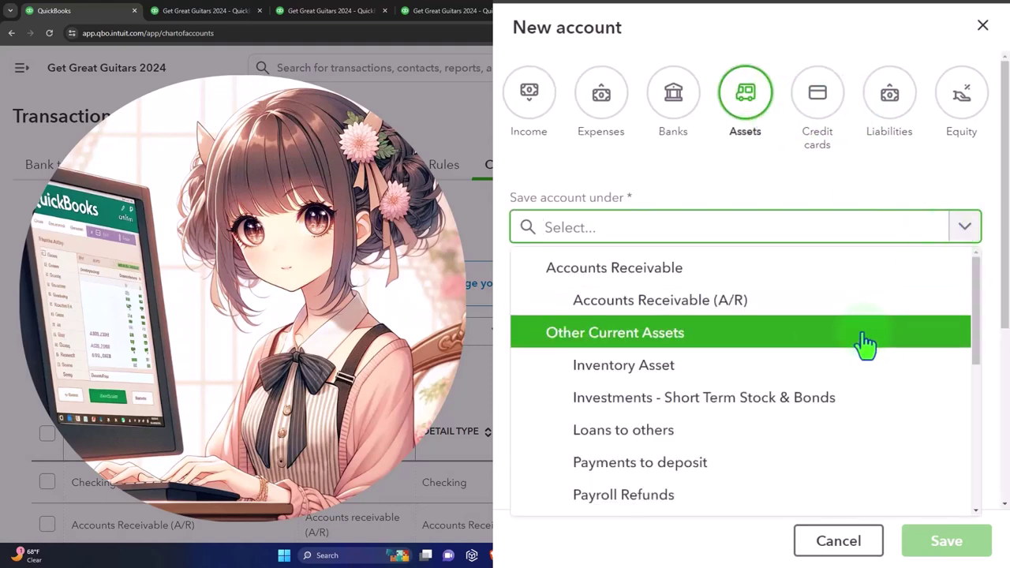
scroll(866, 344, down, 3)
click(648, 386)
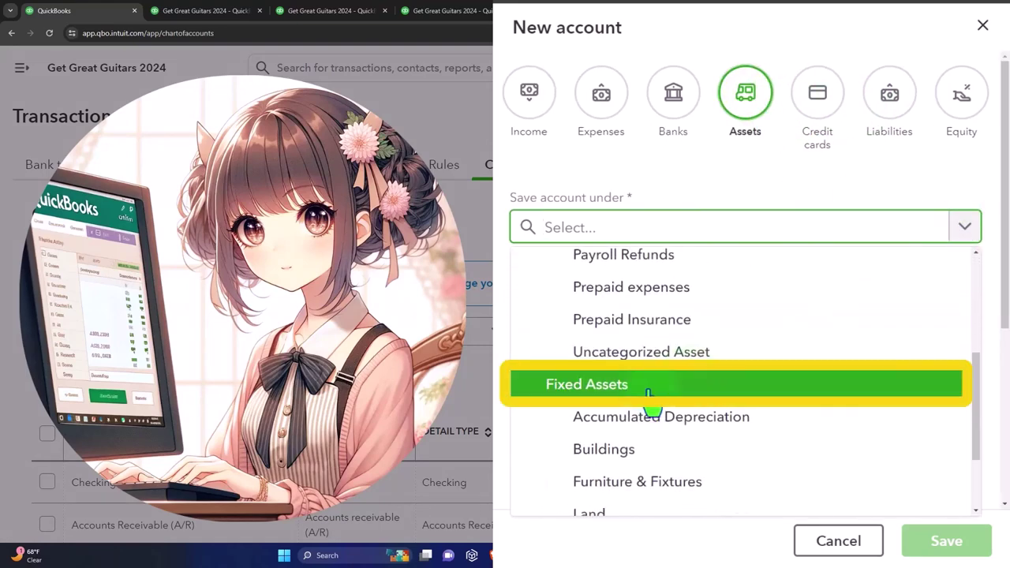
Set the new account's tax form section to Machinery & Equipment and name the account Machinery and Equipment.
click(603, 308)
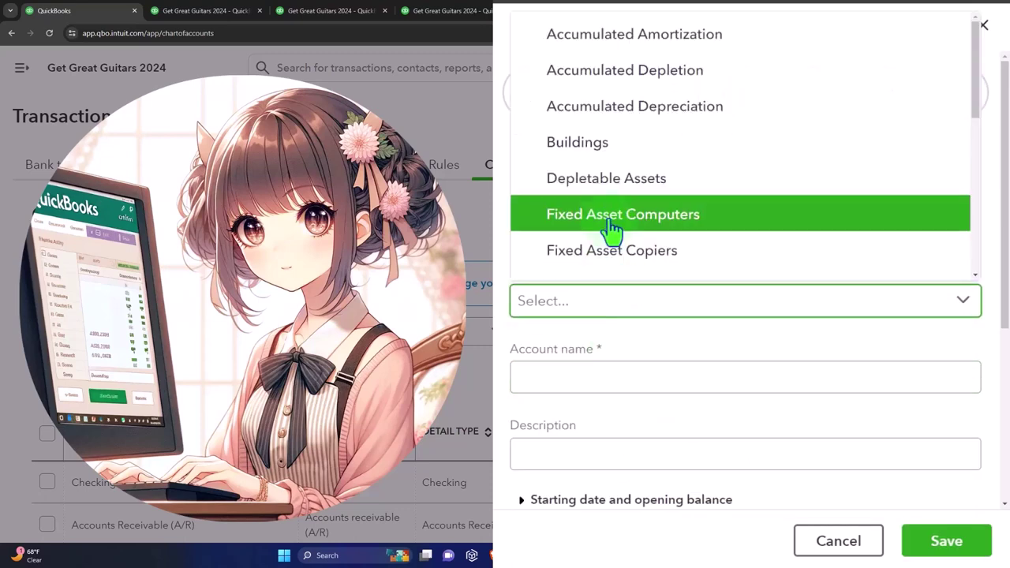
scroll(608, 229, down, 1)
scroll(622, 158, down, 4)
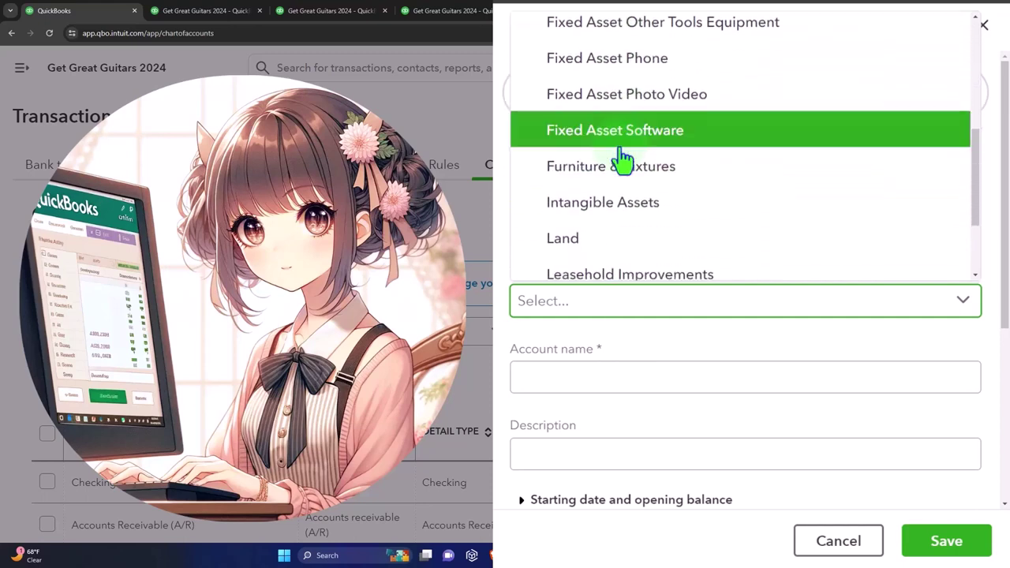
click(621, 151)
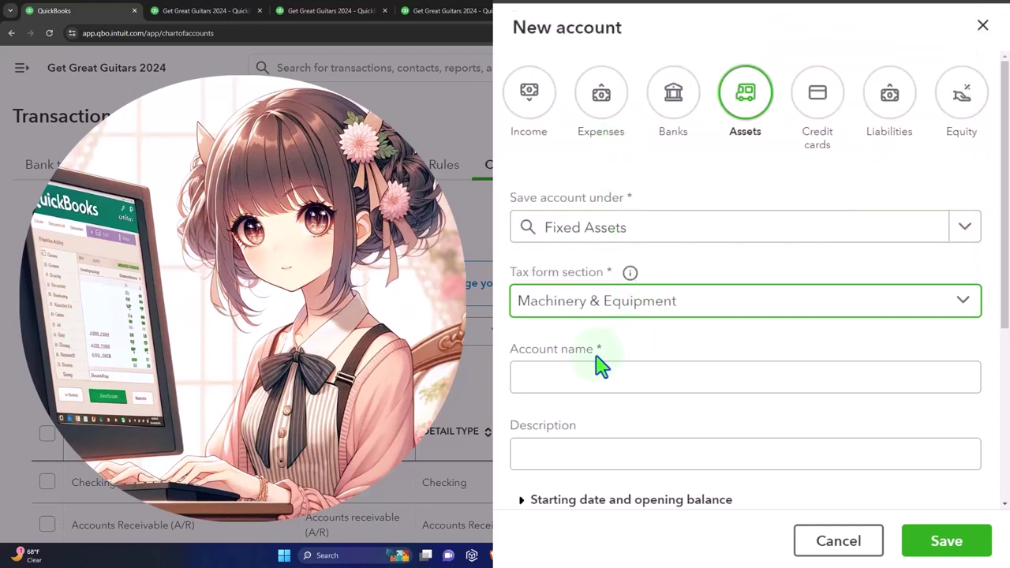
click(575, 376)
text(Machinery and Equipment)
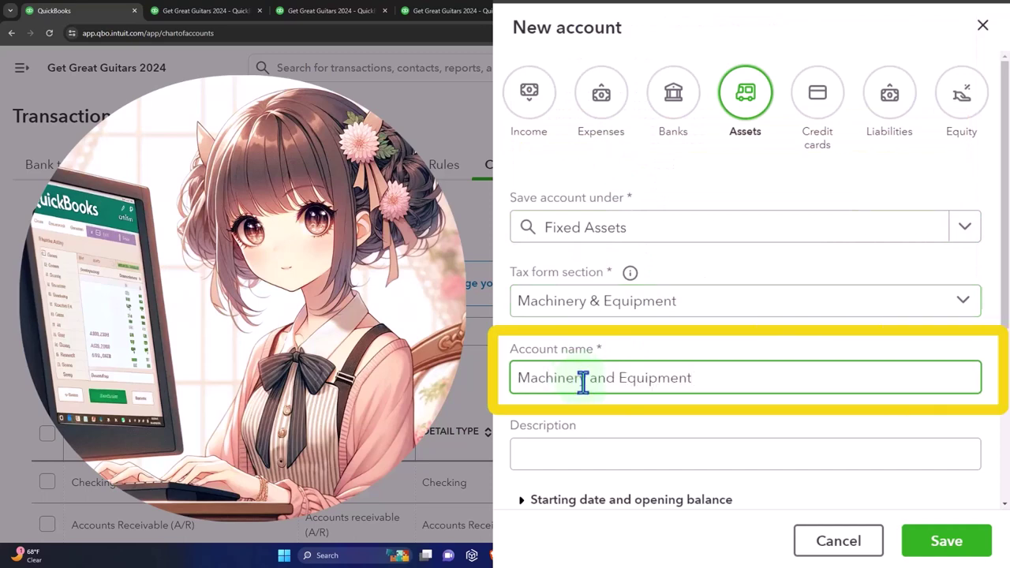
Save the new account and find Machinery and Equipment among the fixed assets in the chart of accounts.
scroll(584, 375, down, 3)
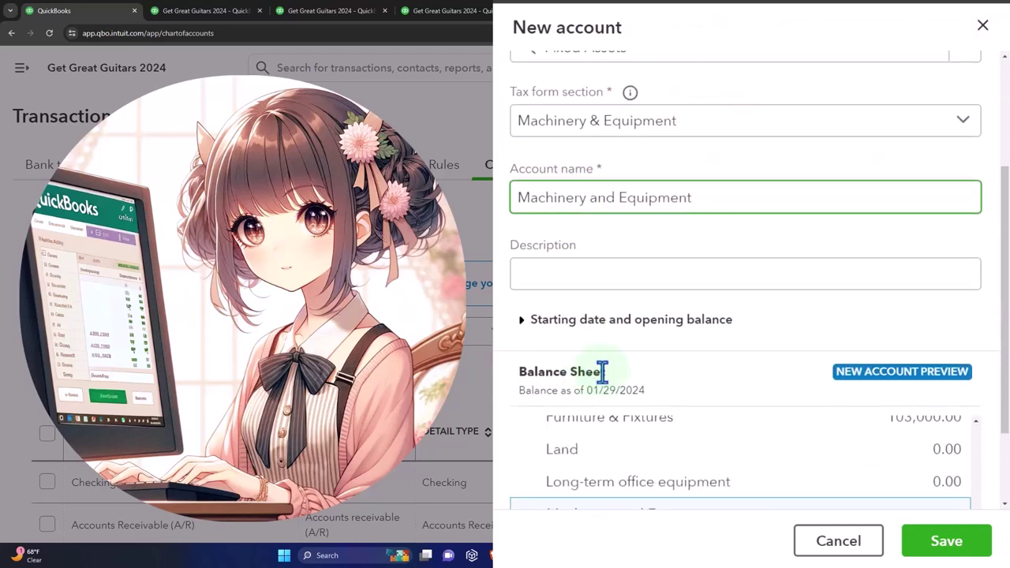
click(944, 539)
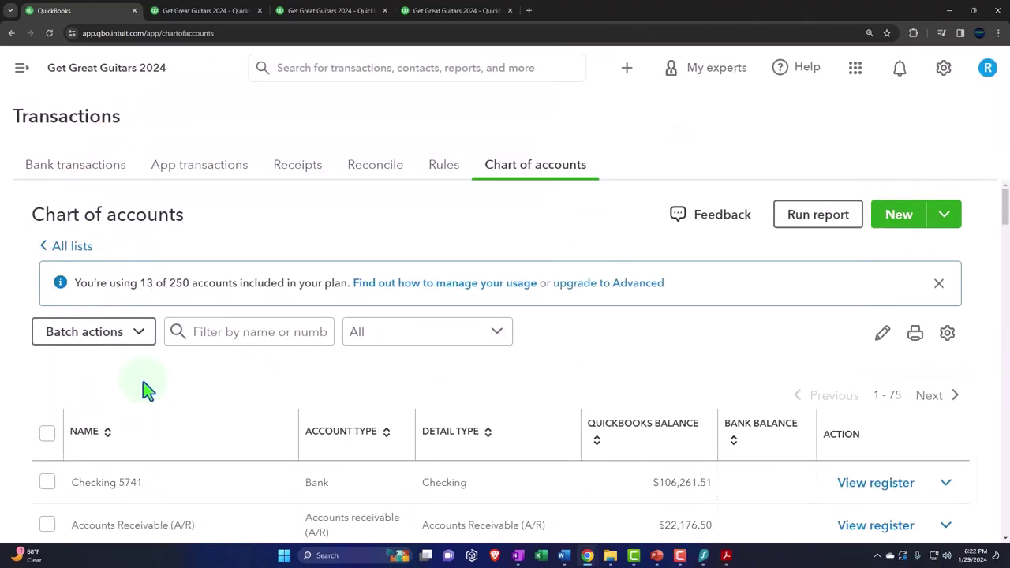
scroll(101, 384, down, 5)
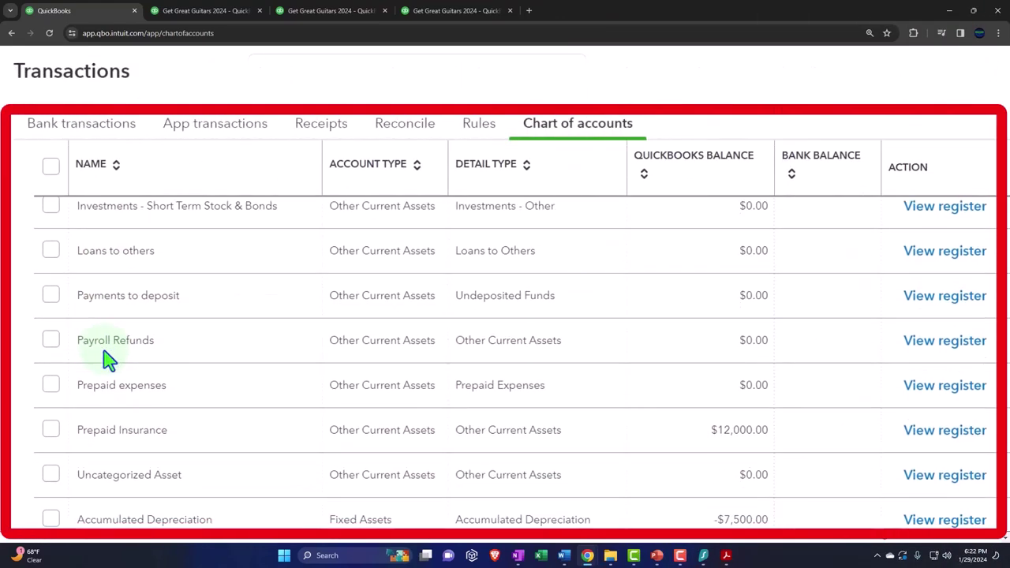
scroll(109, 359, down, 4)
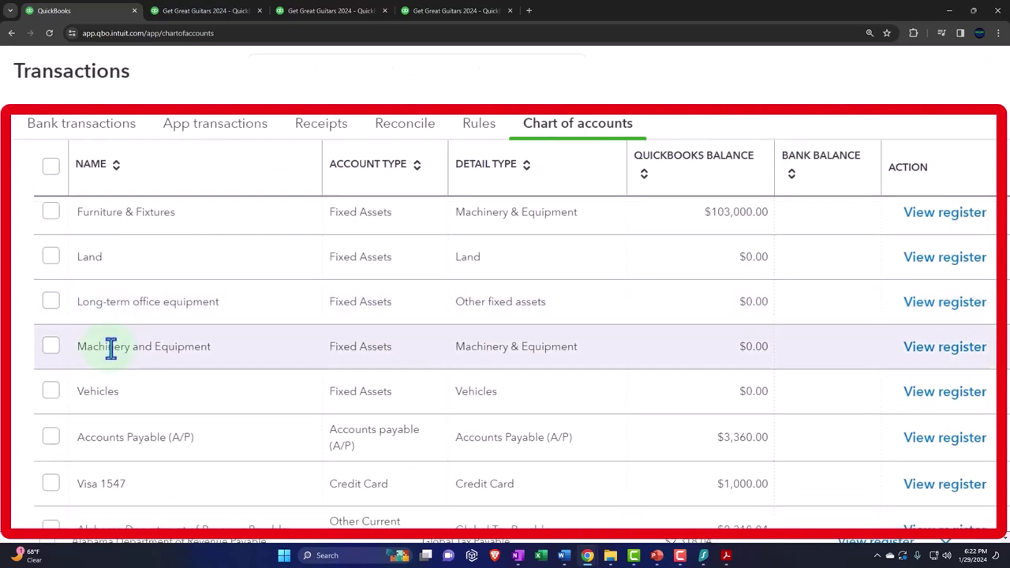
scroll(111, 352, down, 2)
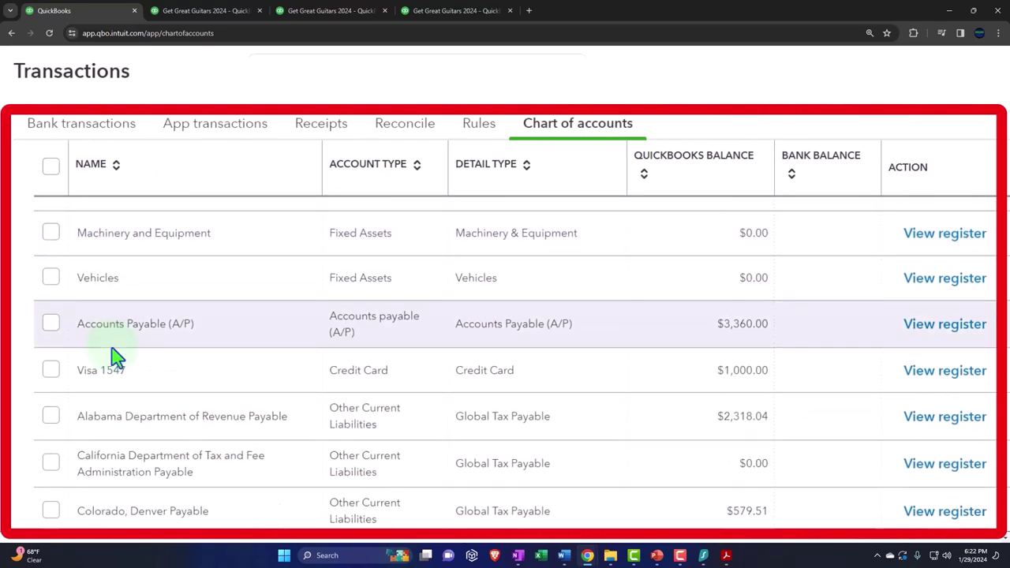
scroll(114, 357, up, 1)
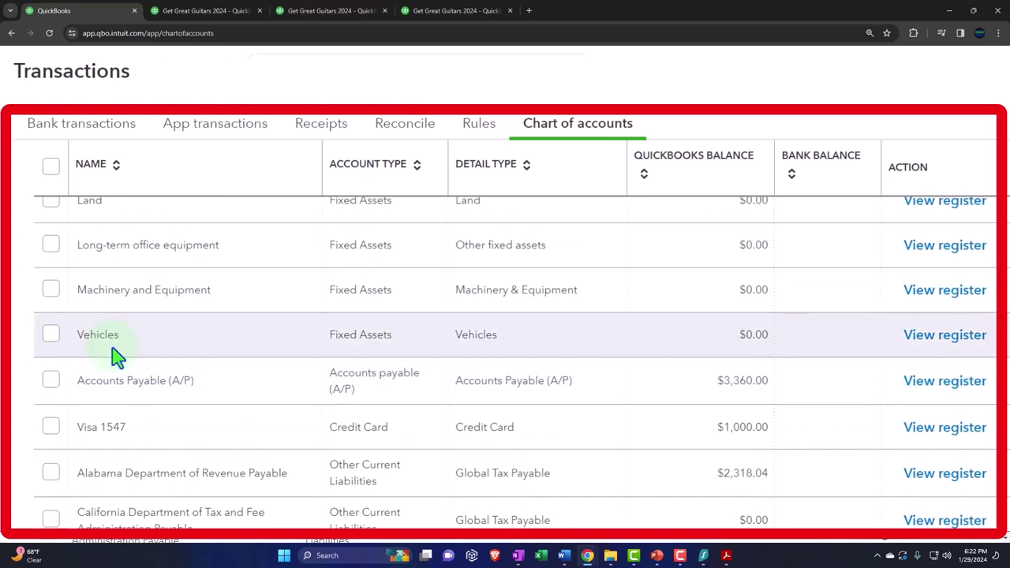
scroll(131, 404, up, 1)
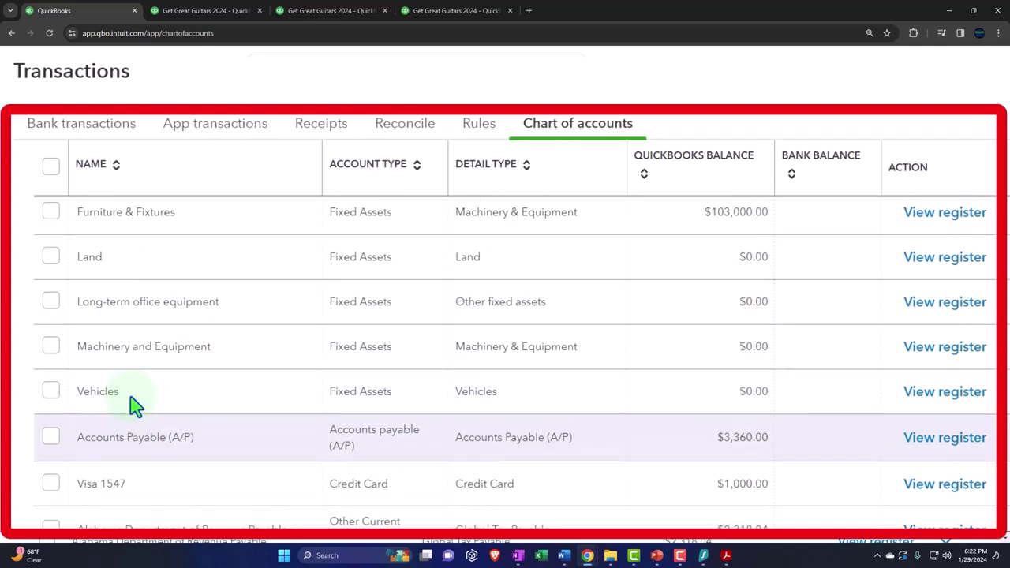
scroll(134, 404, up, 1)
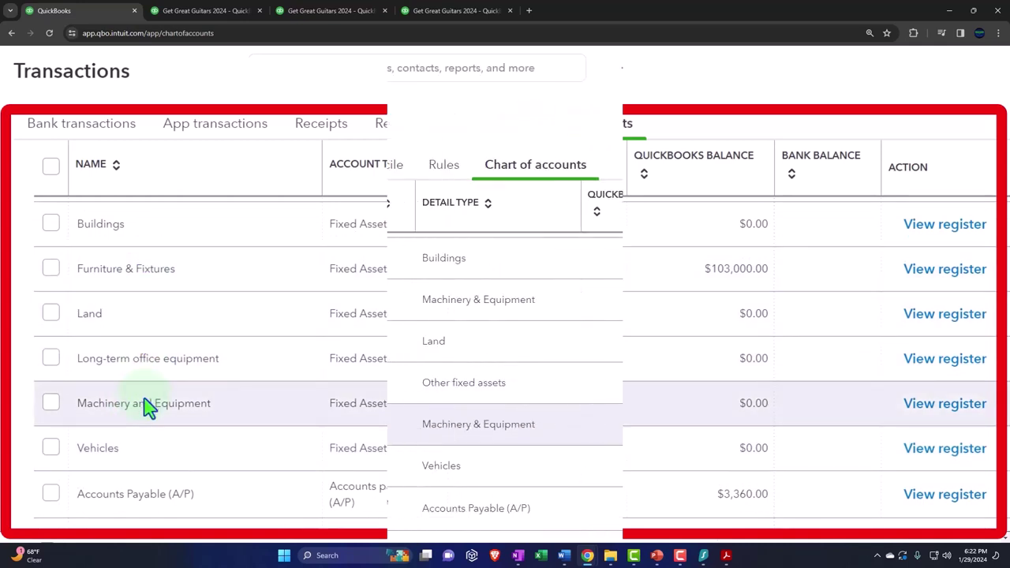
Review the transactions behind the February furniture balance on the balance sheet, and return to the Fixed Assets section of the report.
click(322, 10)
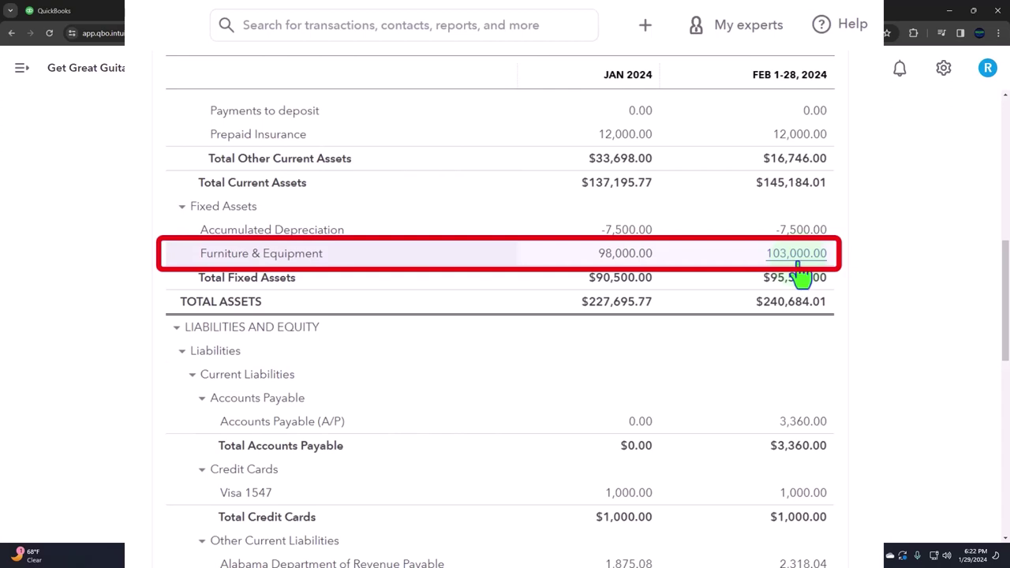
click(797, 255)
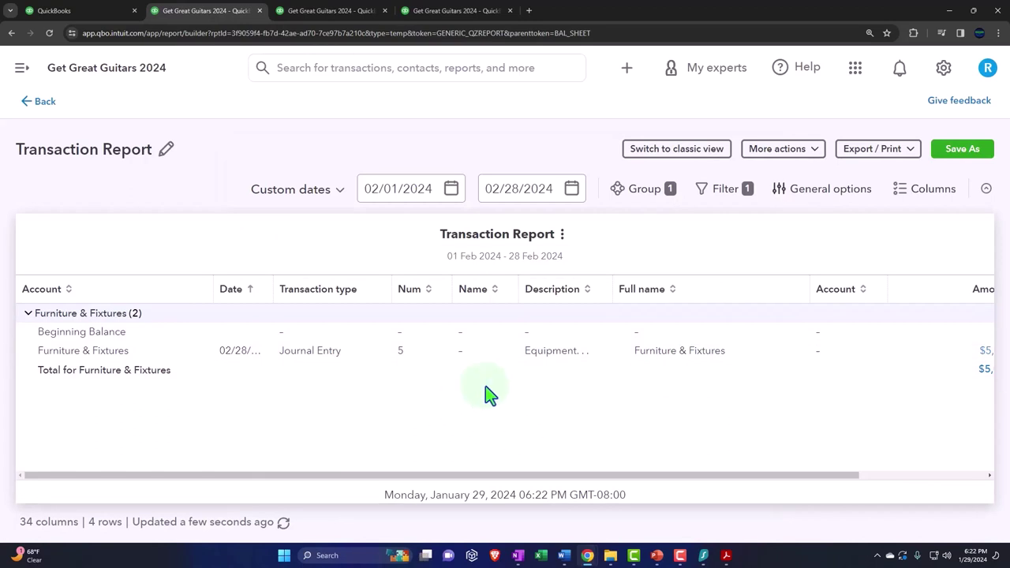
key(ctrl+minus)
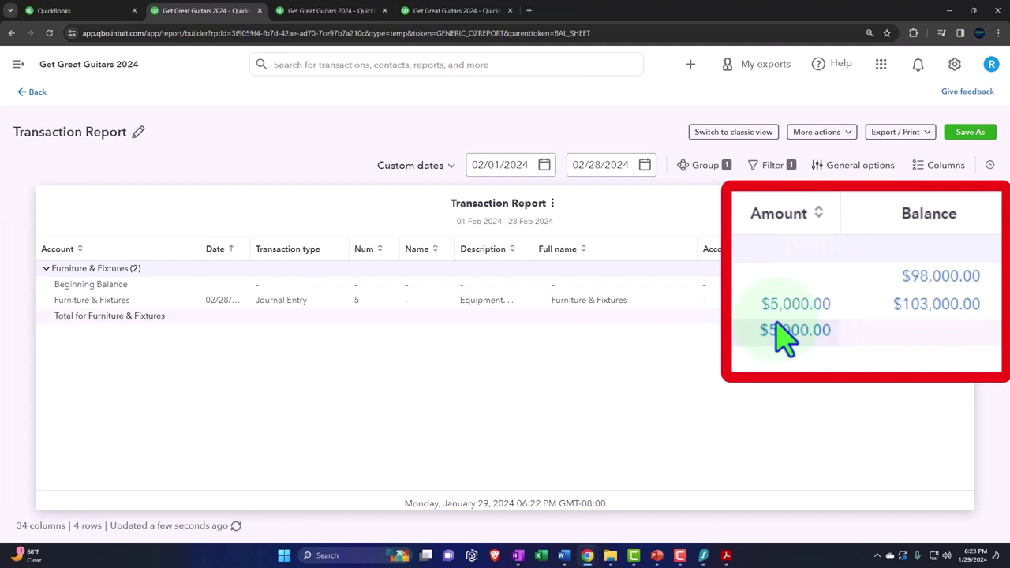
click(37, 93)
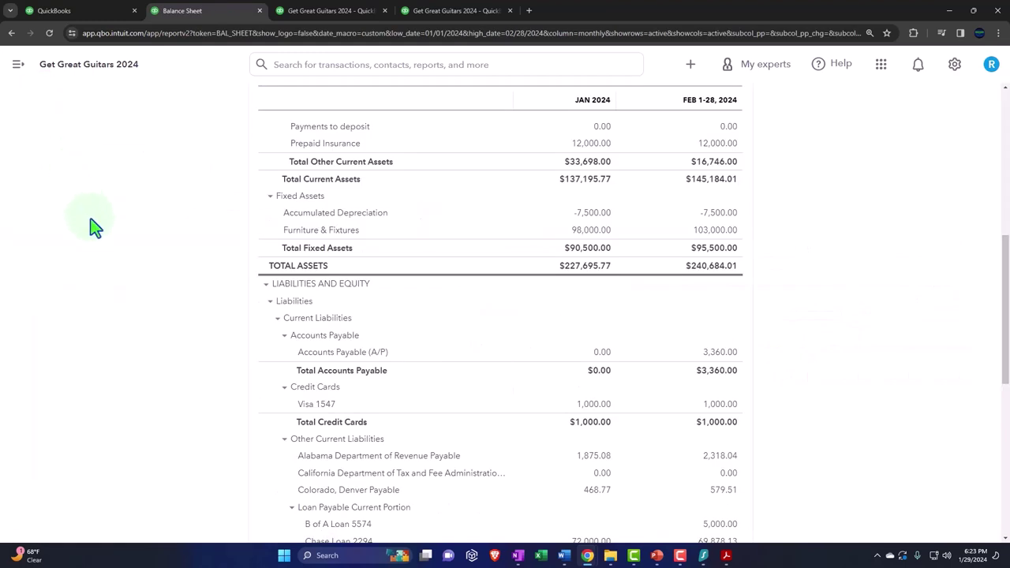
scroll(93, 227, up, 2)
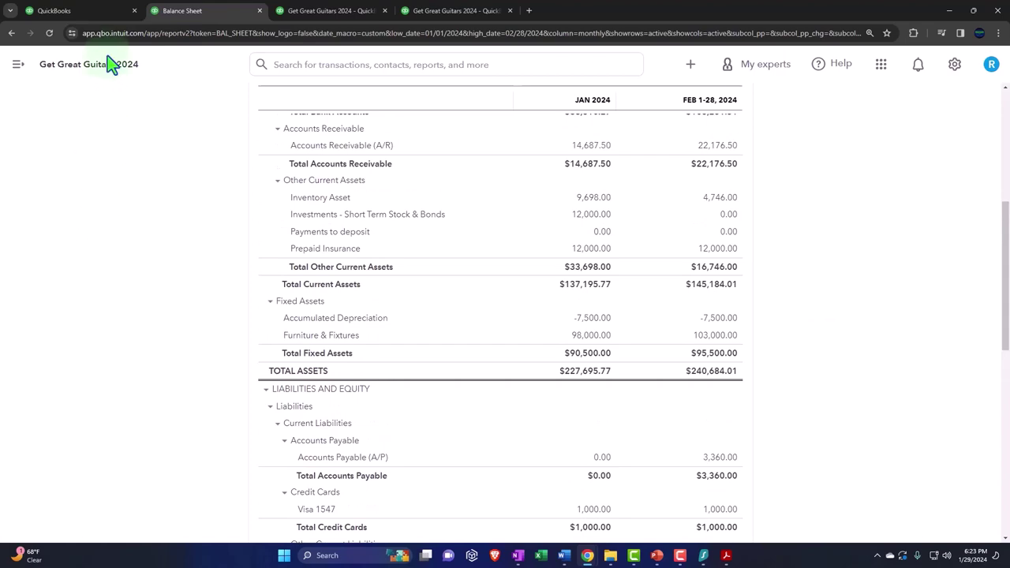
Open the Machinery and Equipment register from the chart of accounts and start a journal entry dated 02/28/2024.
click(90, 11)
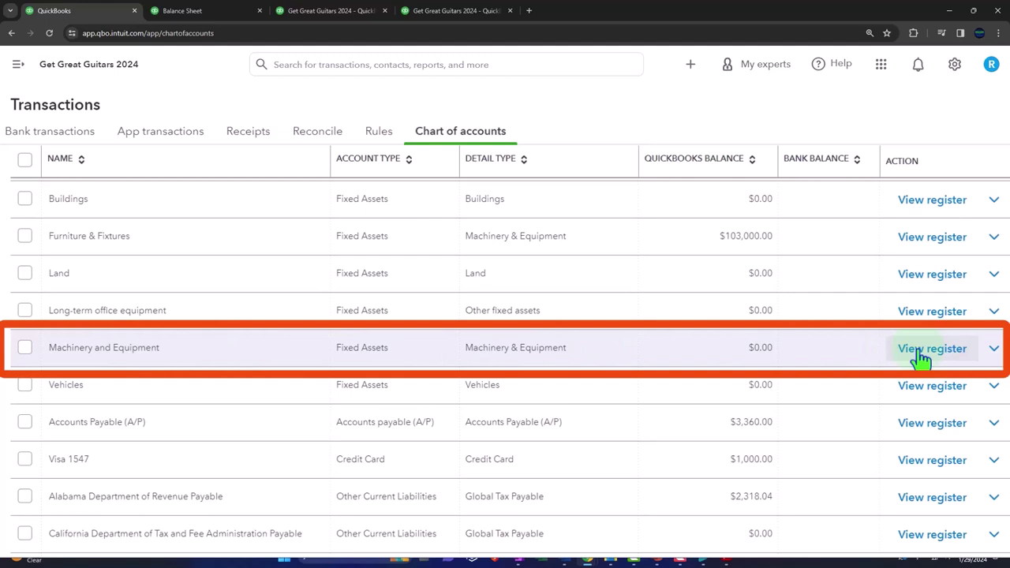
click(921, 355)
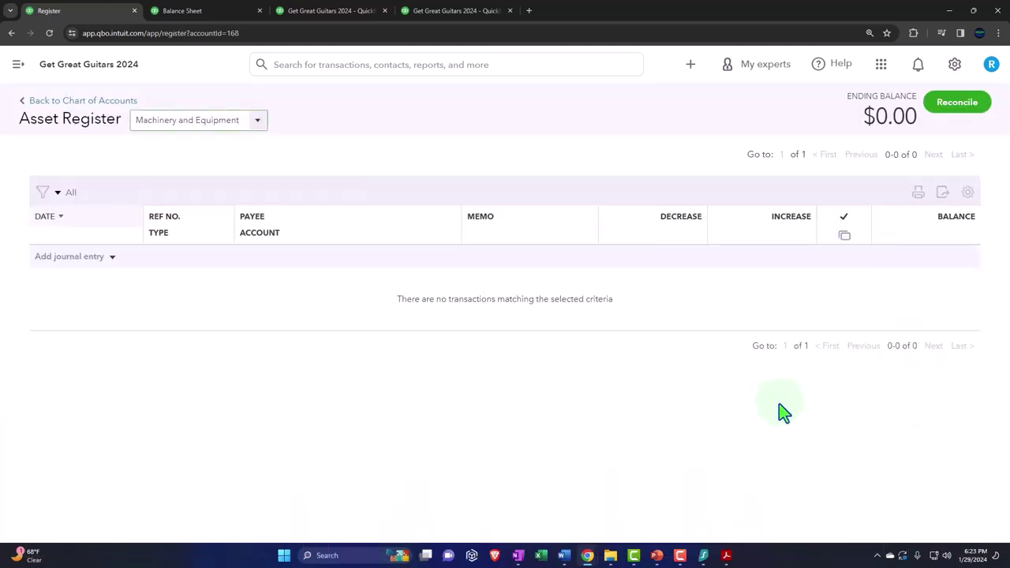
click(112, 256)
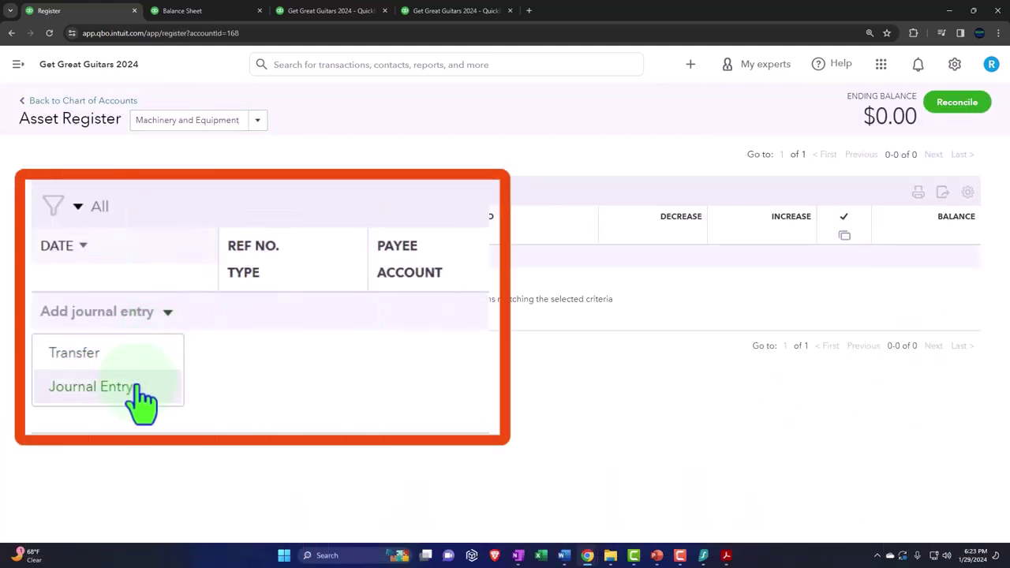
click(94, 308)
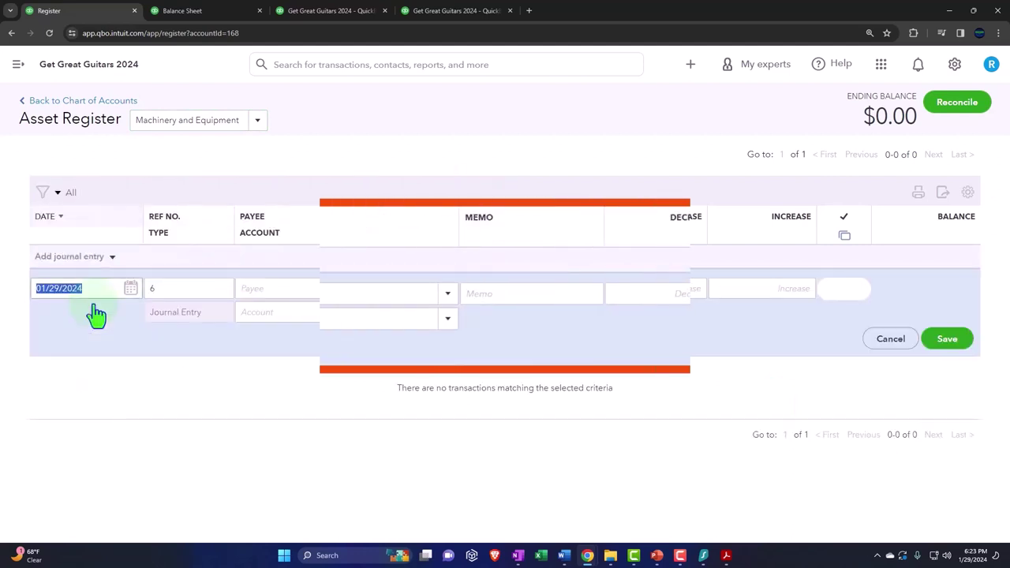
text(022824)
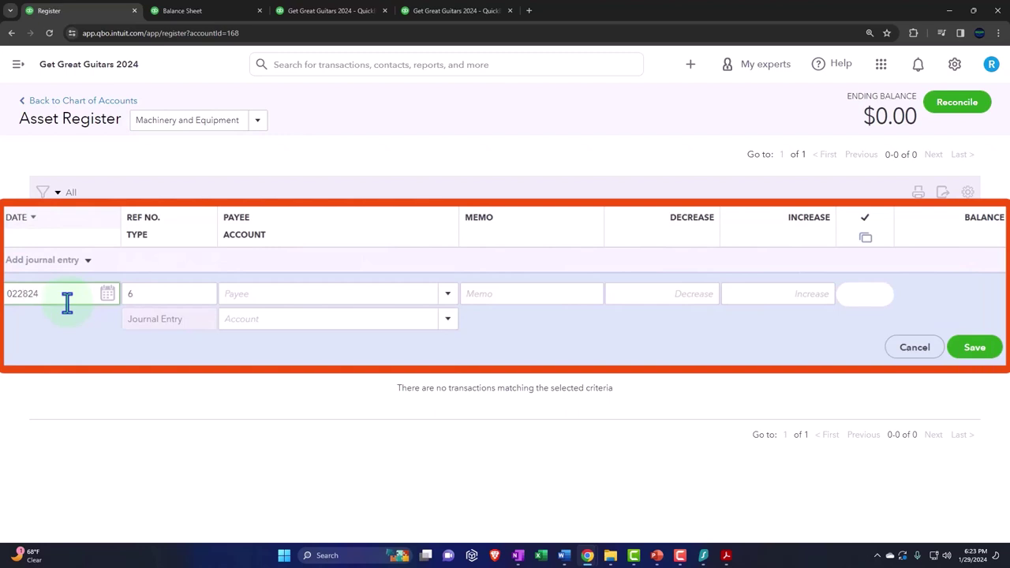
key(Tab)
key(Tab)
key(Tab)
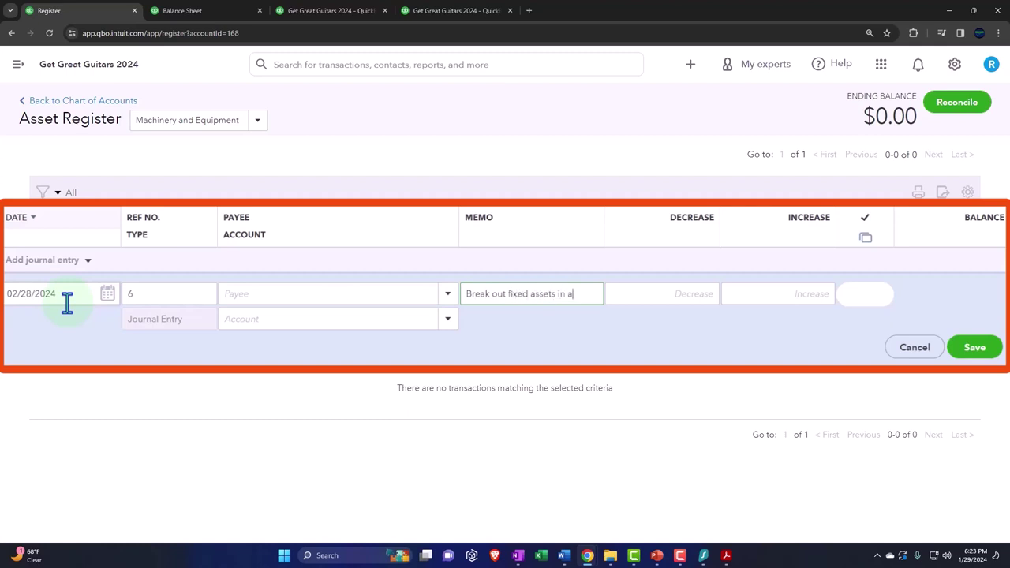
Enter the memo "Break out fixed assets in accounts that match subledger on tax software" for the journal entry.
text(Break out fixed assets in accounts that)
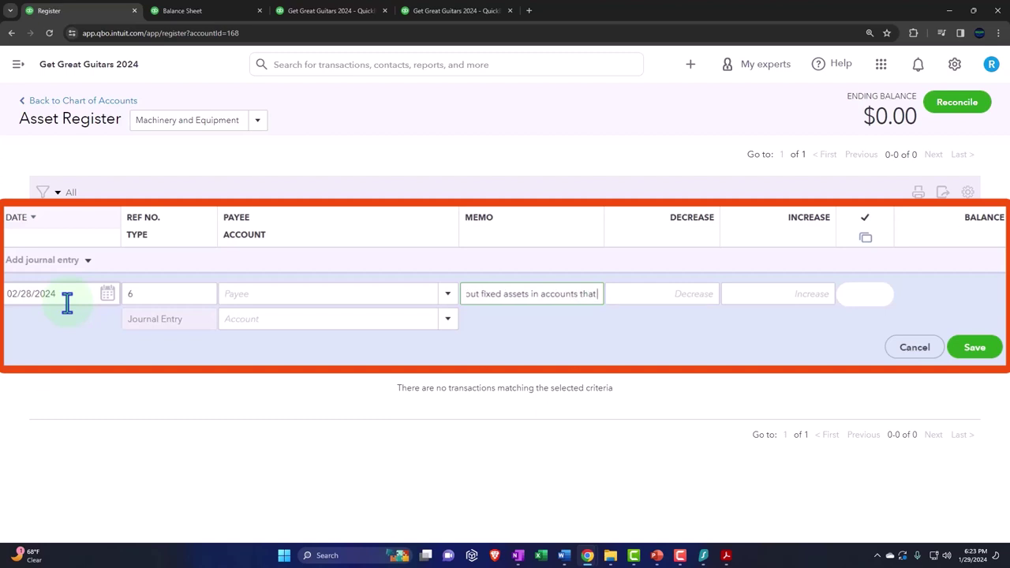
text( match subled)
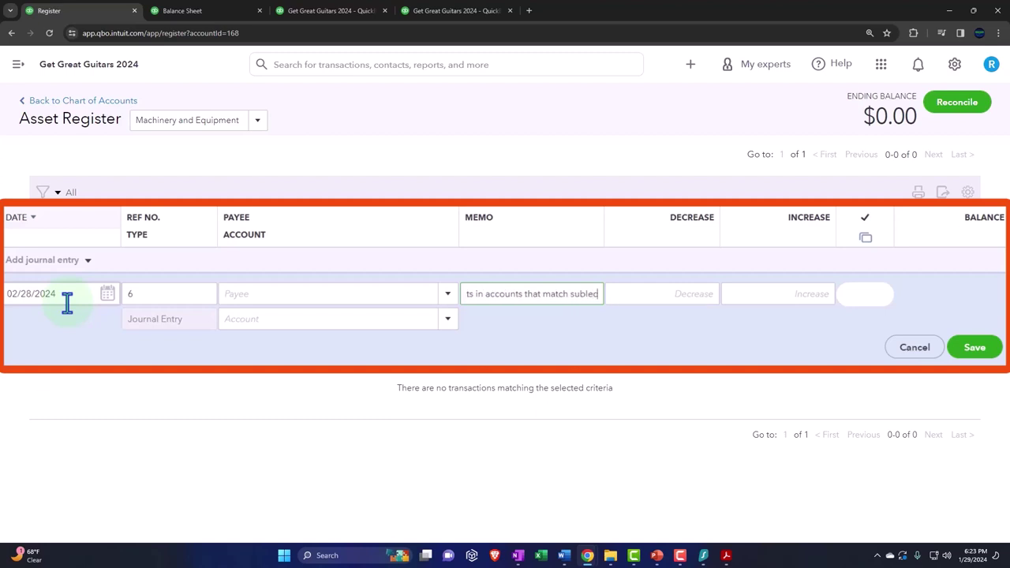
text(ger on tax)
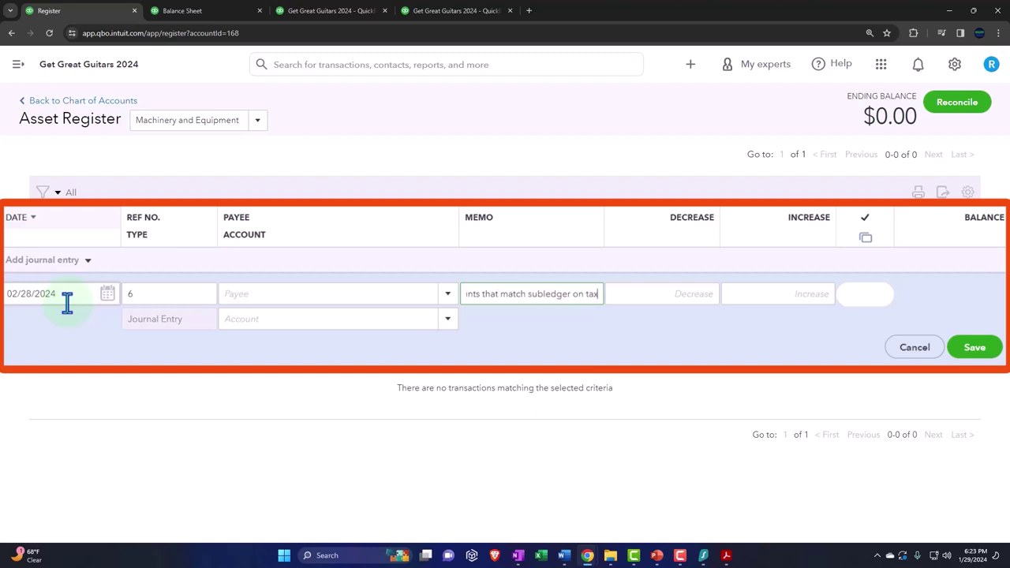
text( software)
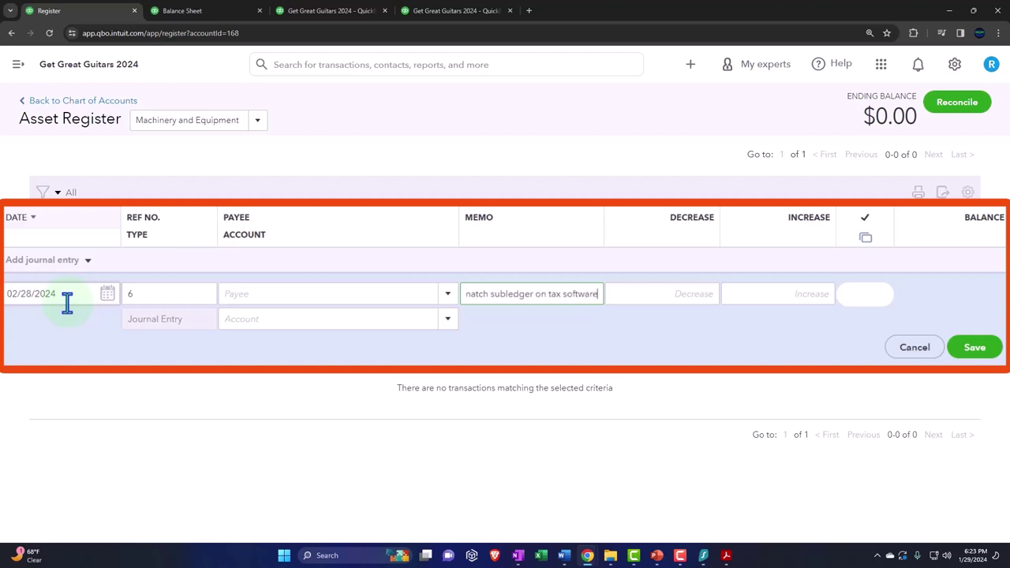
key(Tab)
key(Tab)
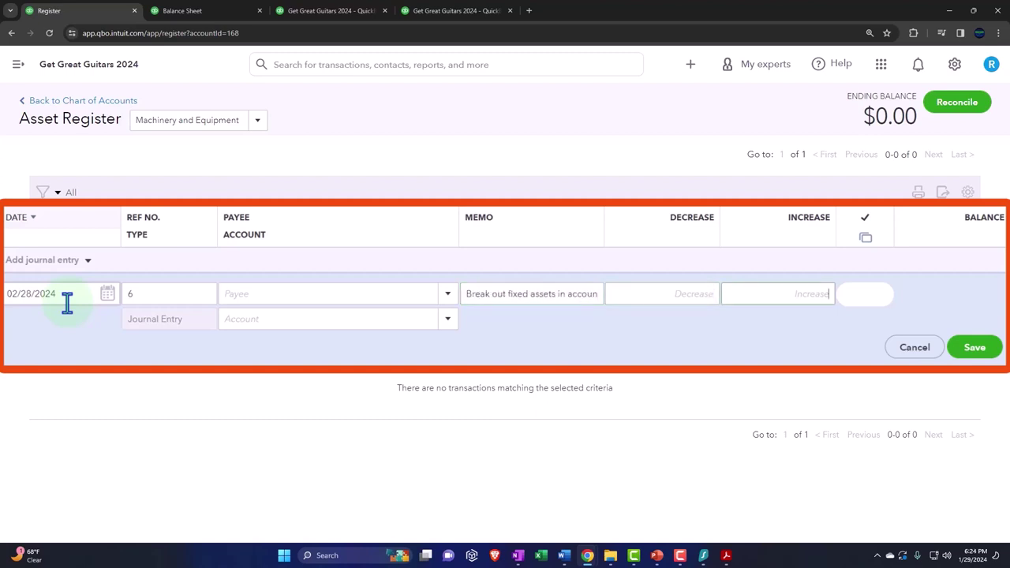
Enter an increase of 5,000 with Furniture & Fixtures as the offsetting account and save the journal entry.
text(5,000)
key(Tab)
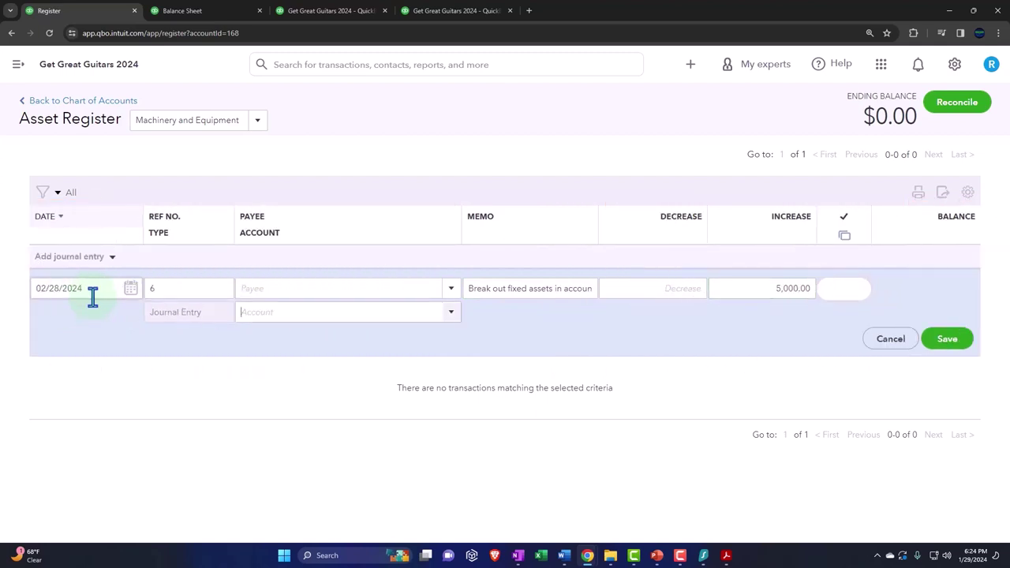
text(fur)
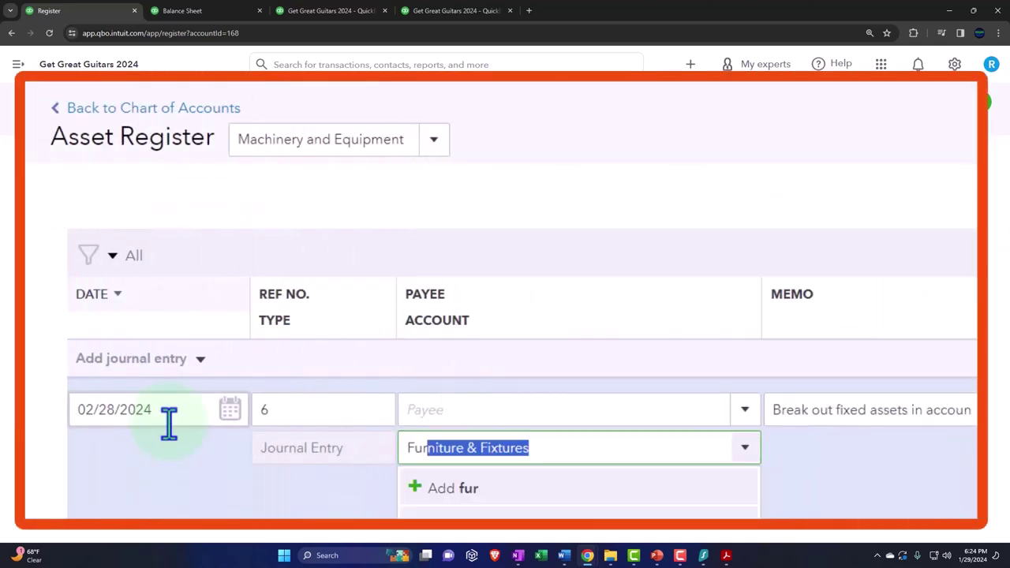
key(Tab)
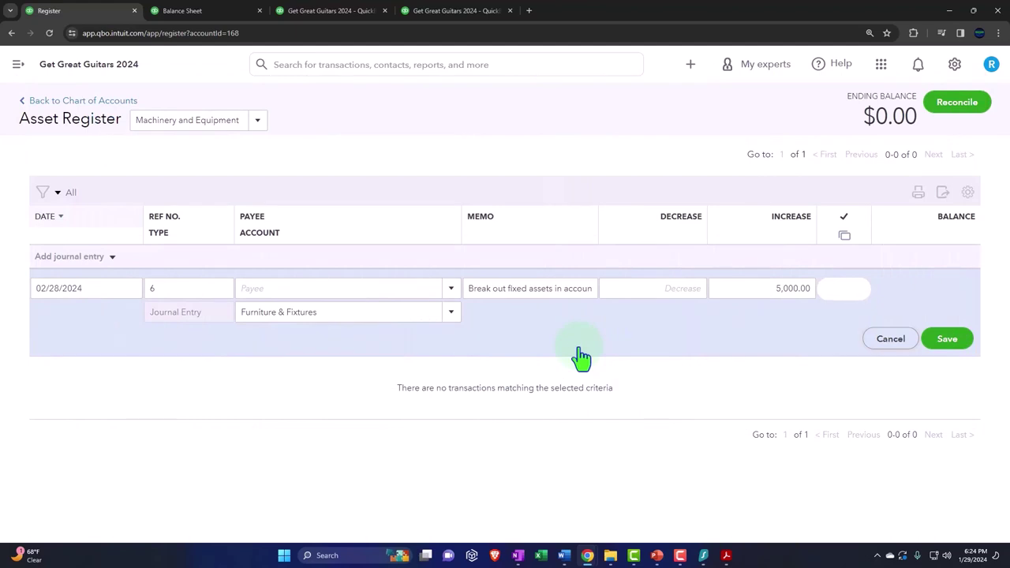
click(693, 65)
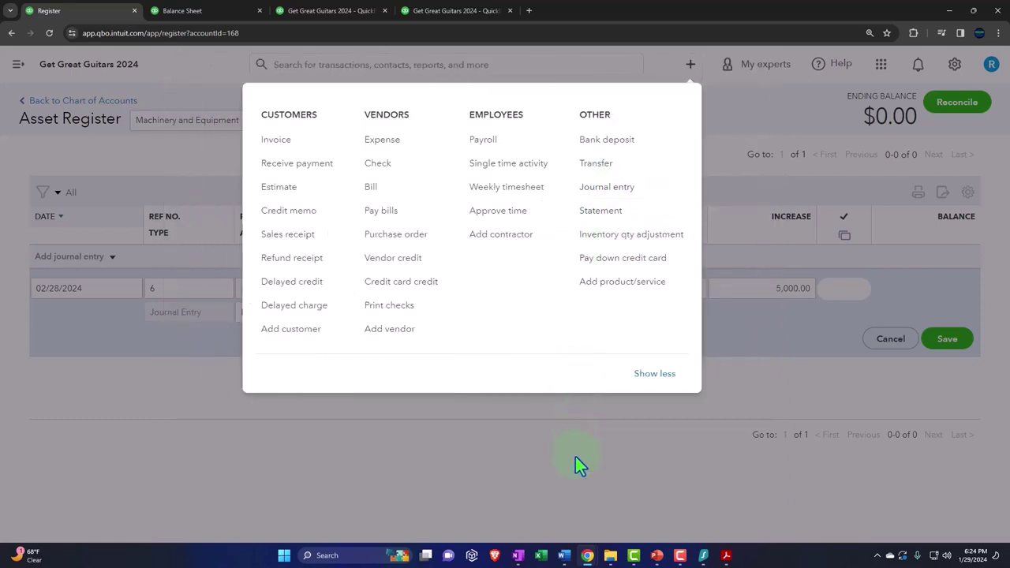
click(578, 463)
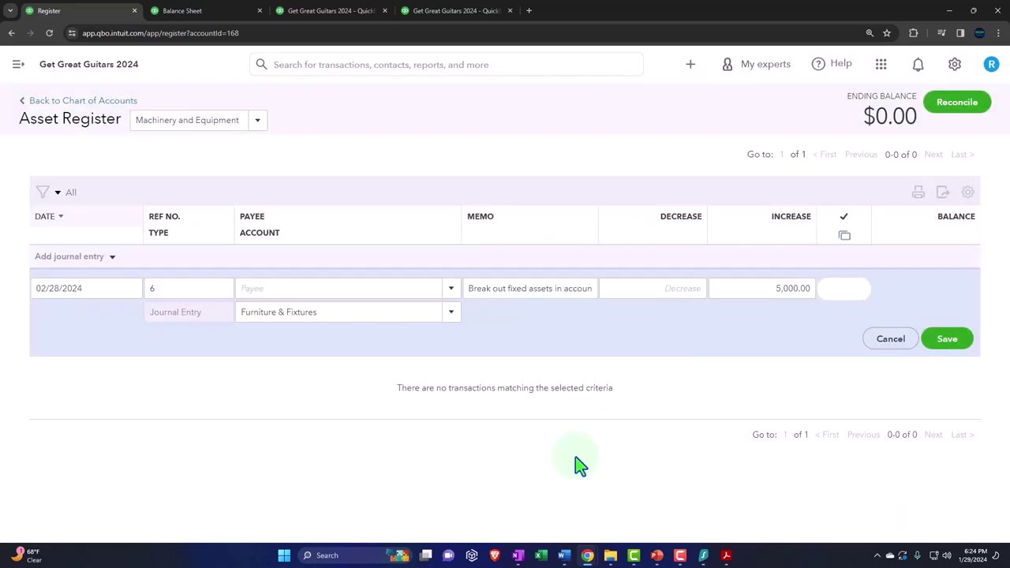
click(948, 346)
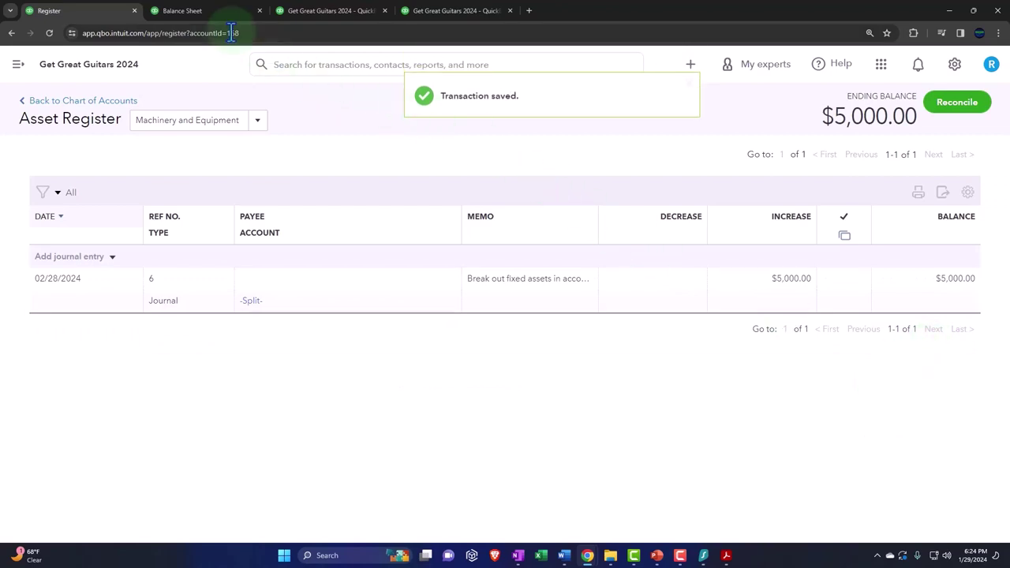
Rerun the balance sheet report and check the balances in the Fixed Assets section.
click(208, 13)
scroll(503, 248, up, 5)
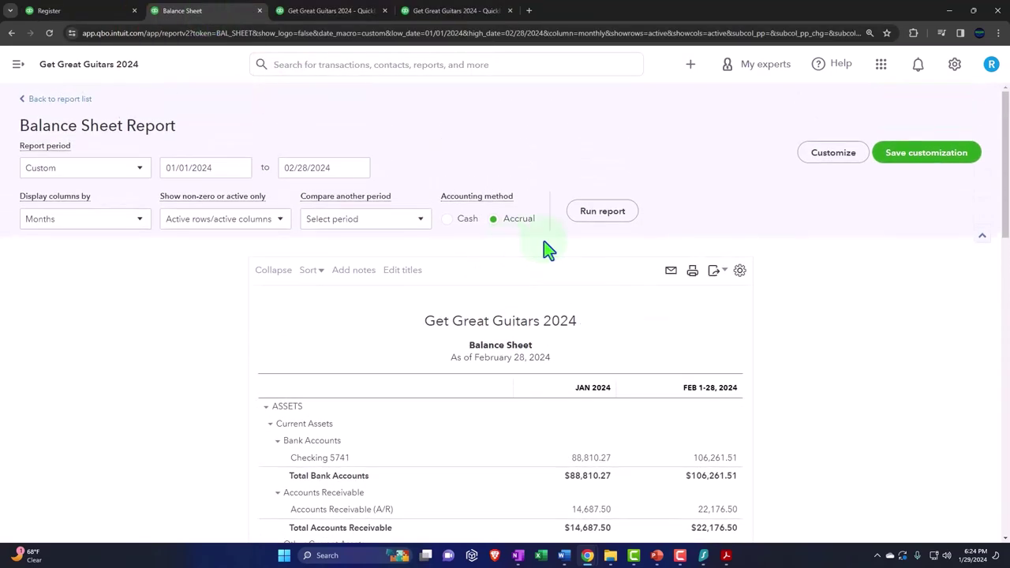
click(584, 221)
scroll(482, 300, down, 2)
scroll(481, 299, down, 3)
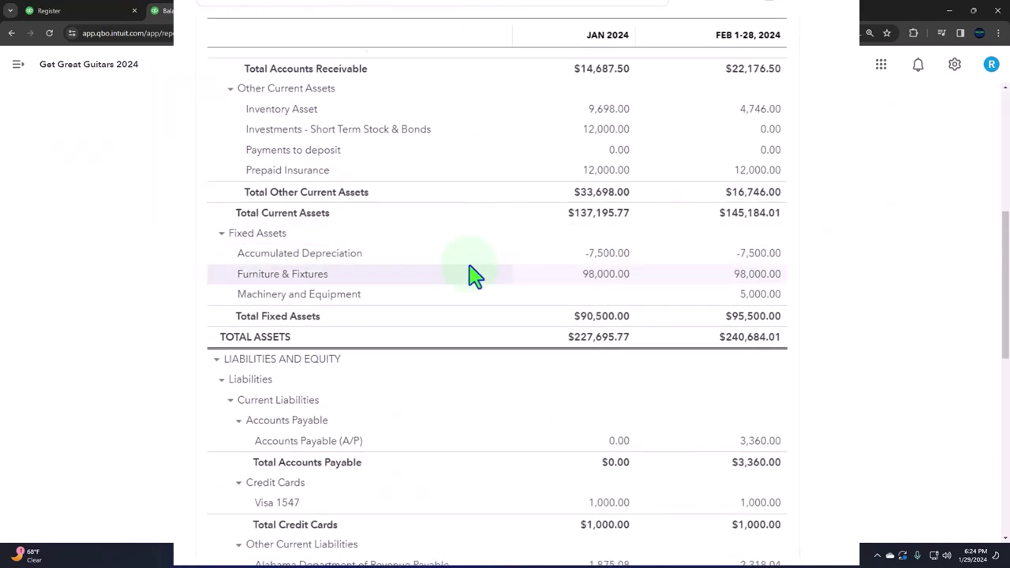
Open the journal entry behind February's Machinery and Equipment balance, copy its description to the Furniture & Fixtures line, save it and return to the balance sheet.
click(760, 294)
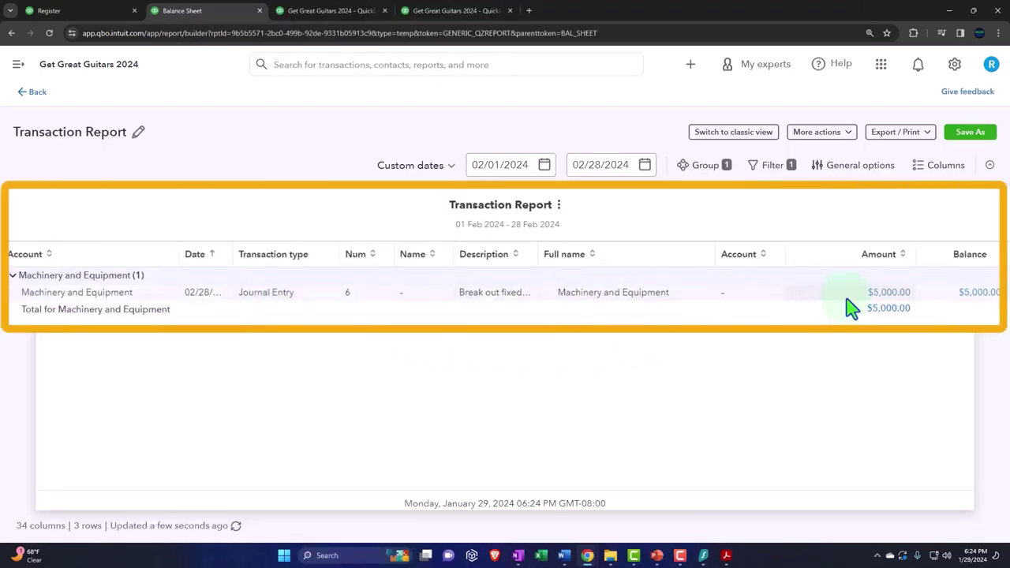
click(884, 294)
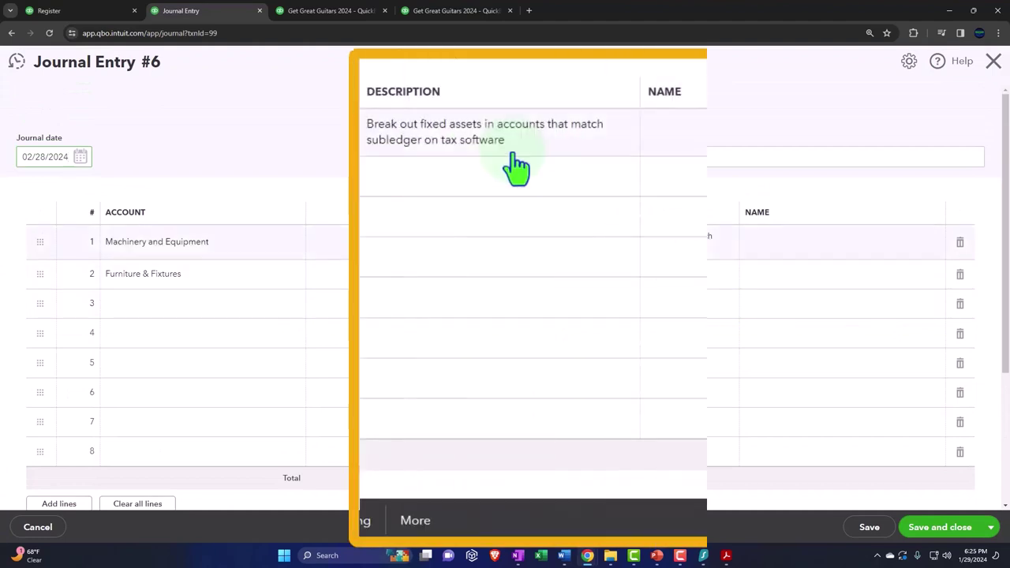
click(628, 245)
key(ctrl+c)
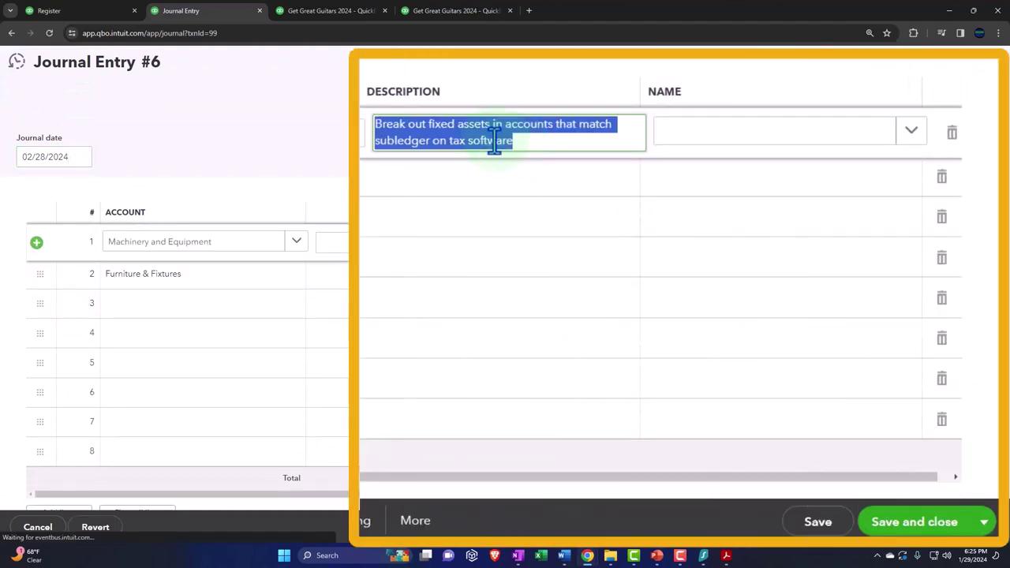
click(446, 177)
key(ctrl+v)
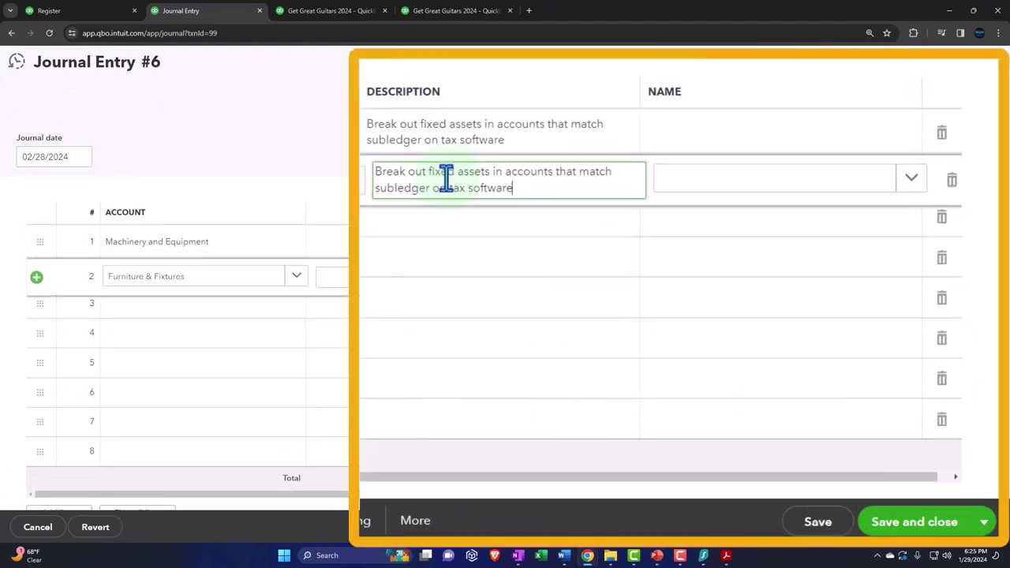
click(896, 527)
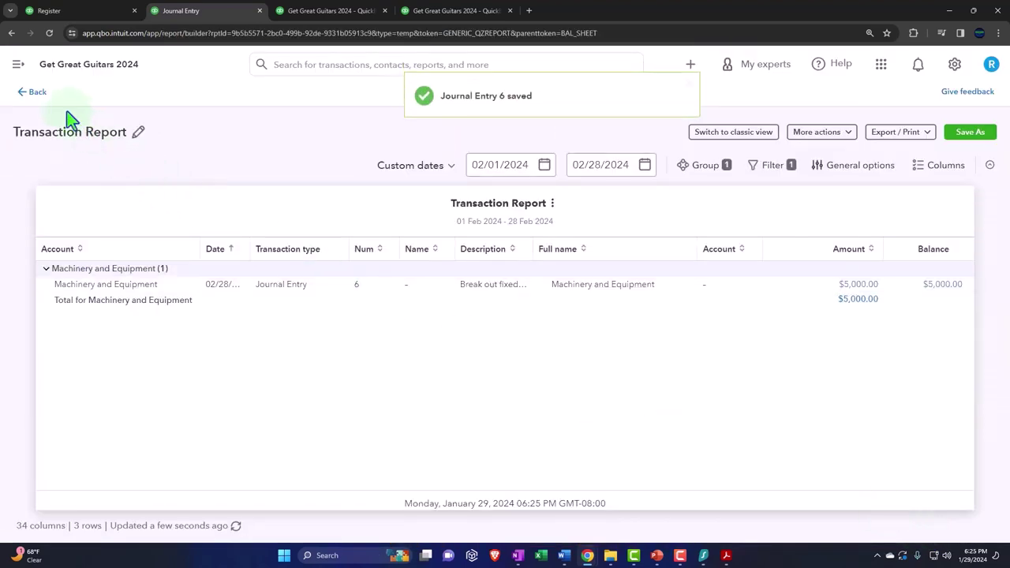
click(30, 92)
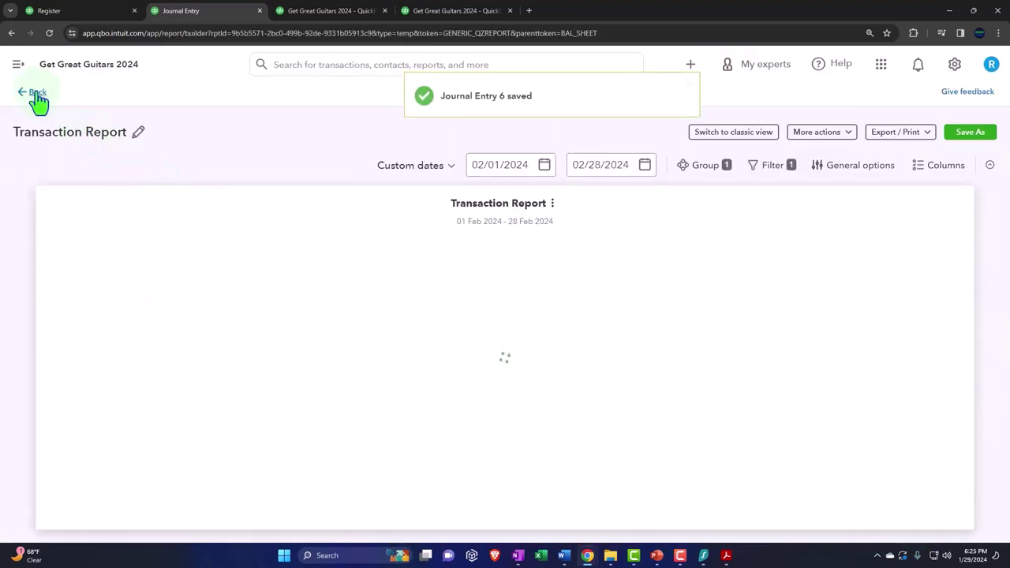
Switch to the Depreciation Book PDF, open Calculator, and check the cost totals for Furniture and Fixtures and Machinery and Equipment.
click(726, 556)
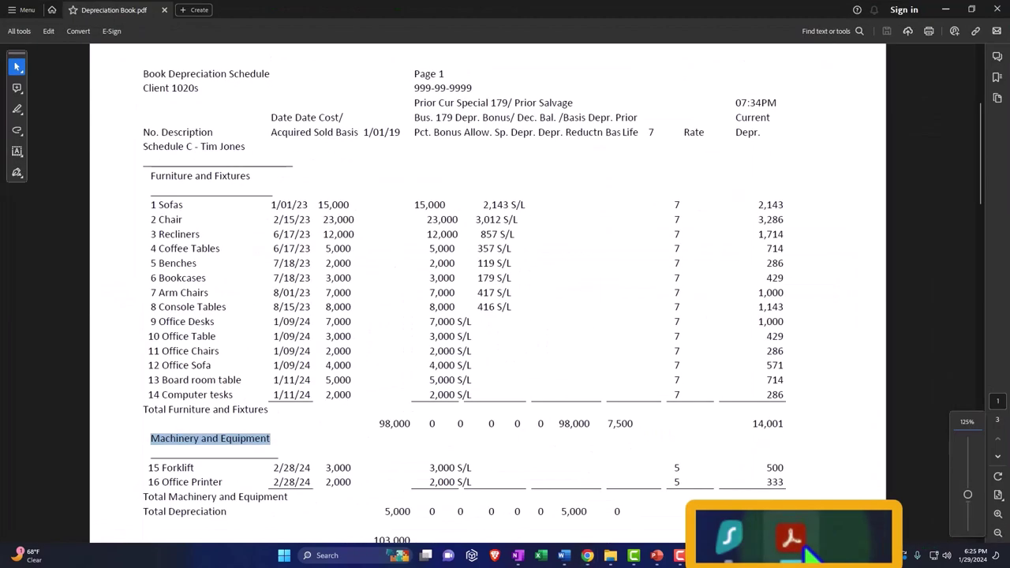
click(331, 556)
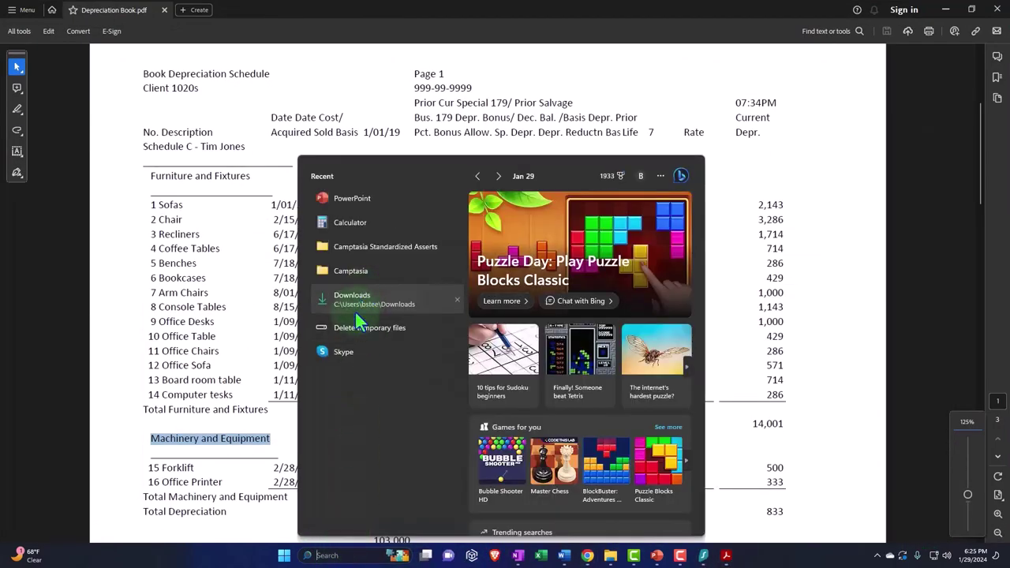
click(348, 223)
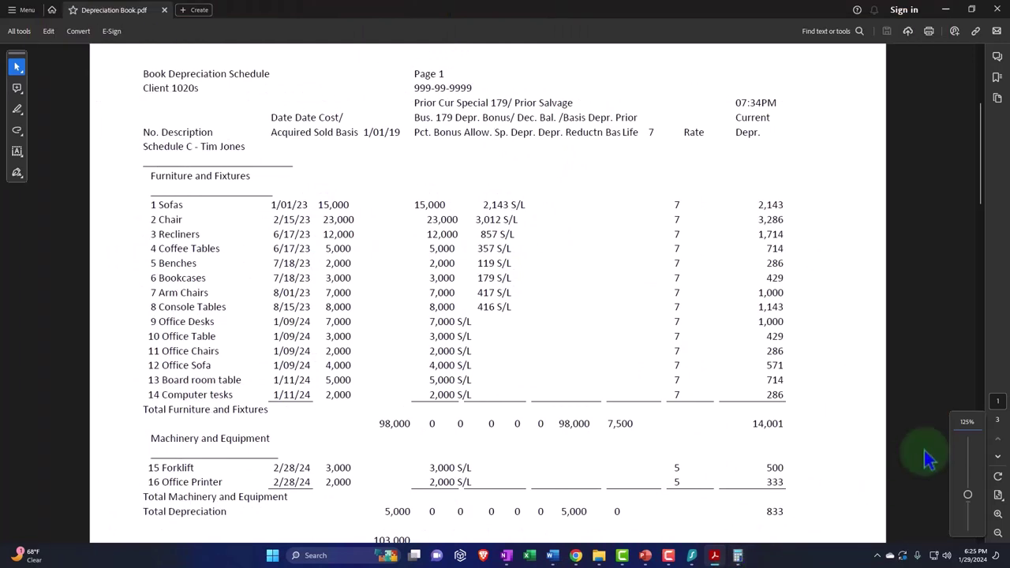
click(737, 556)
click(445, 230)
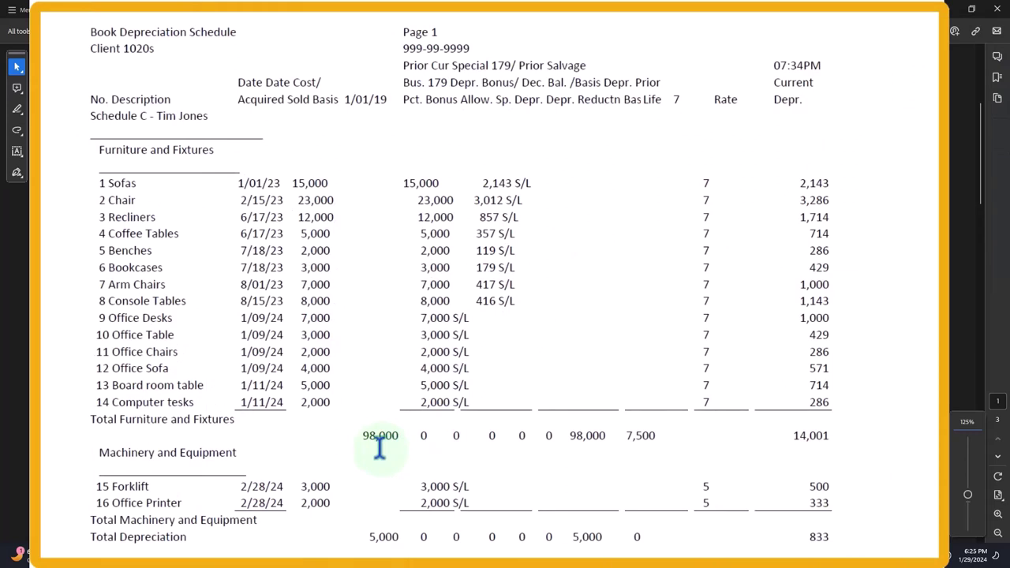
scroll(379, 448, down, 1)
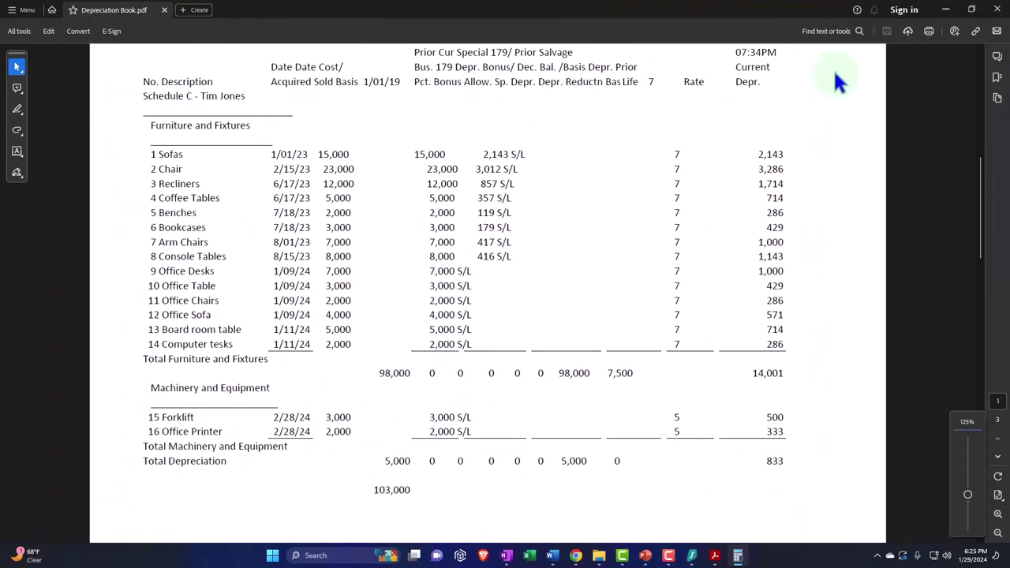
click(946, 10)
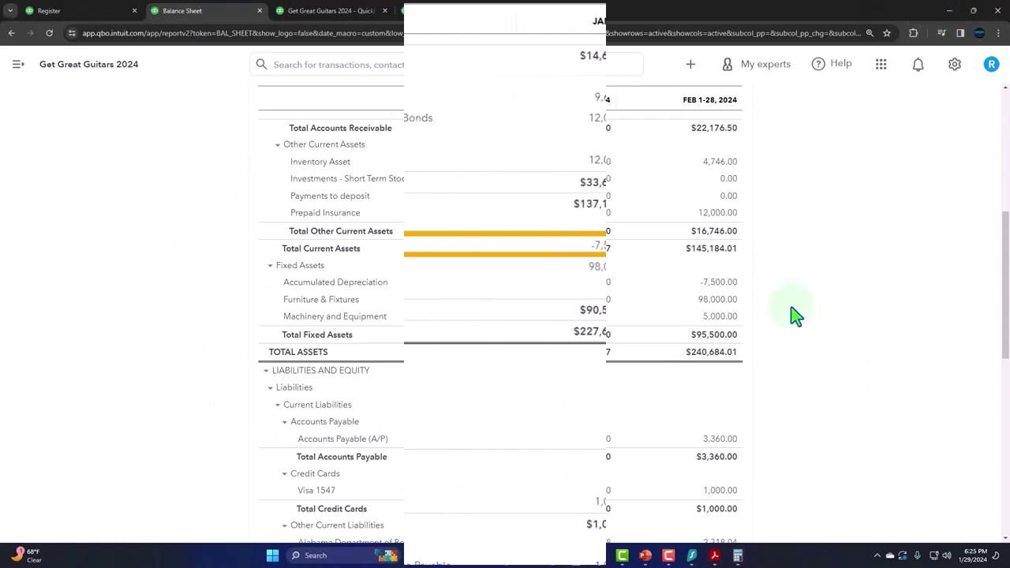
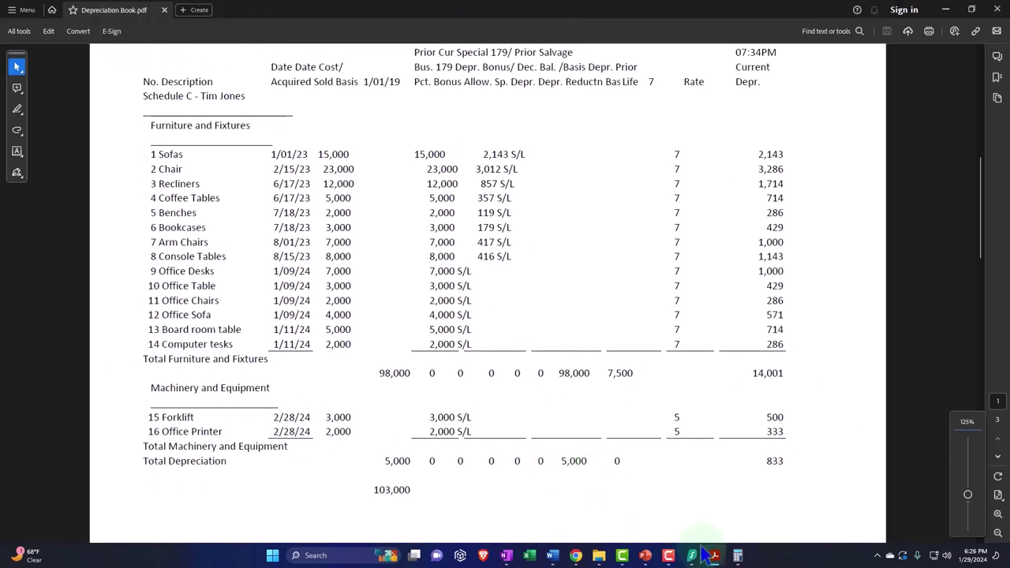
Compare the asset categories in the Depreciation Book PDF with the Fixed Assets accounts on the QuickBooks balance sheet.
click(705, 555)
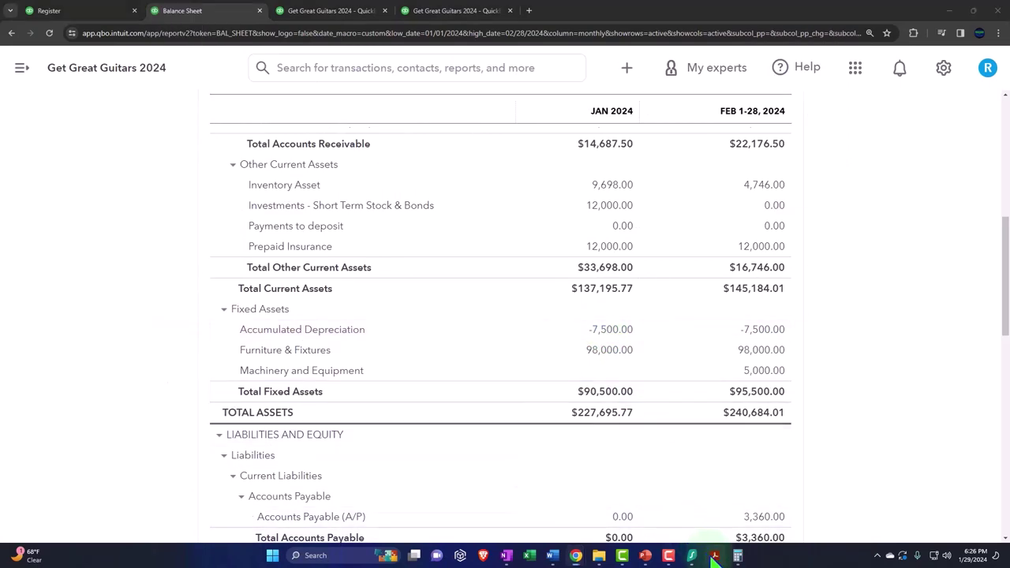
click(714, 557)
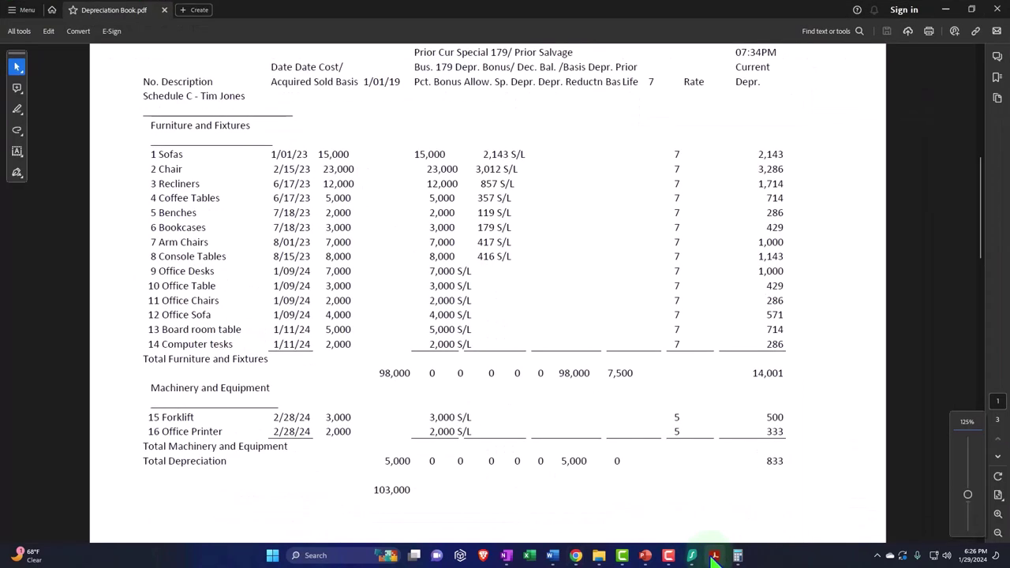
click(576, 556)
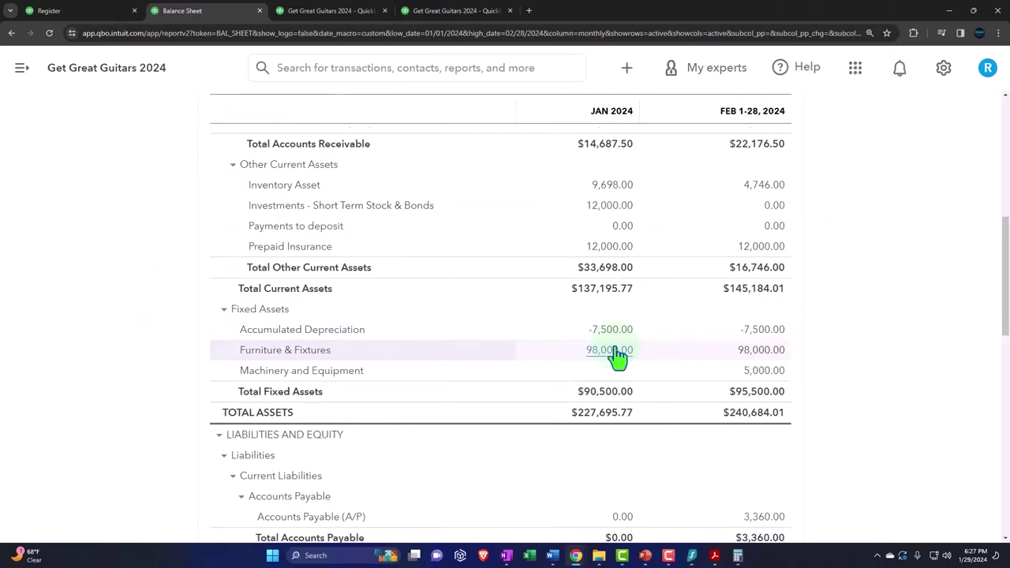
Leave the Machinery and Equipment register and open the chart of accounts with the navigation menu collapsed.
click(101, 13)
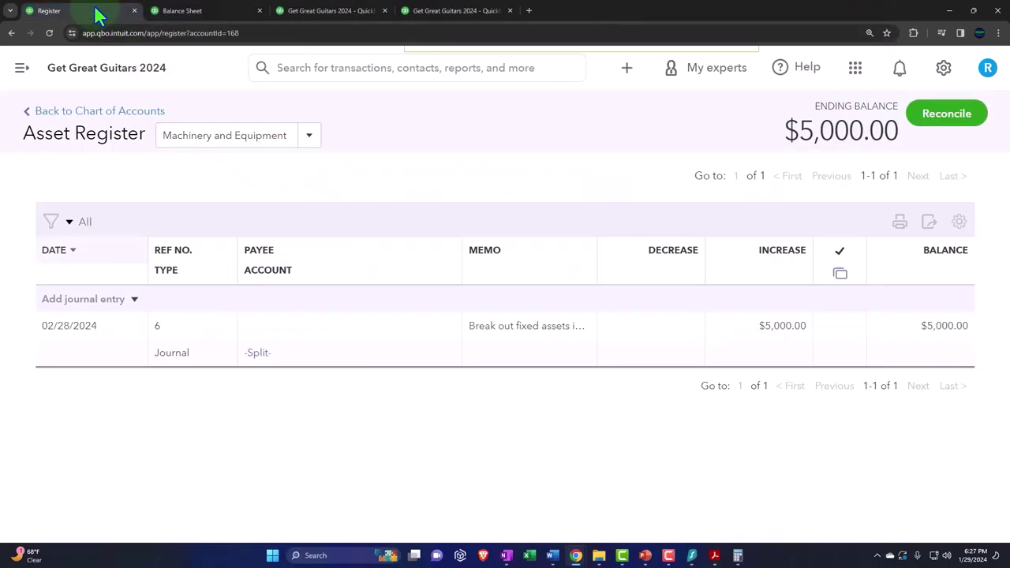
click(22, 69)
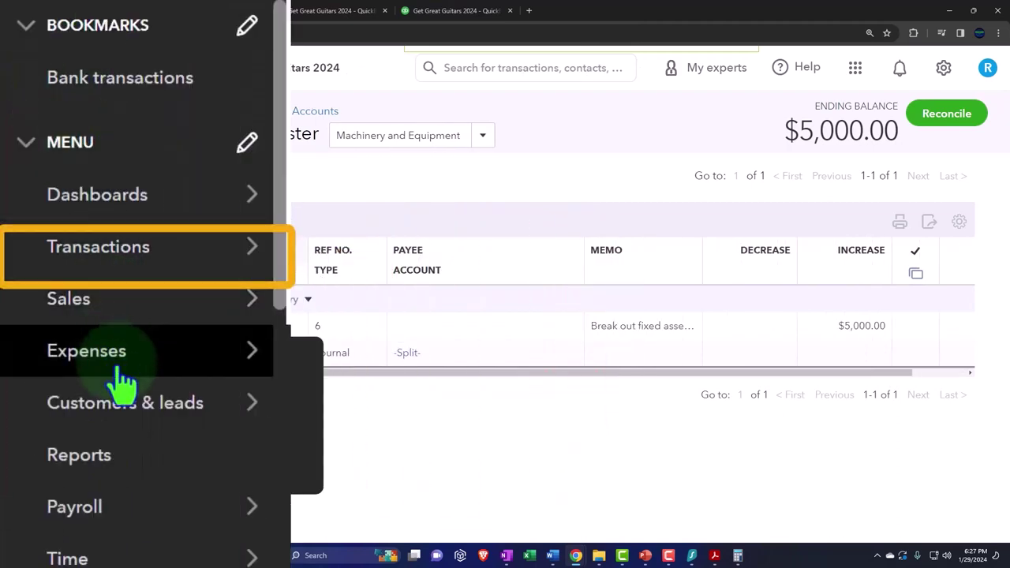
click(60, 291)
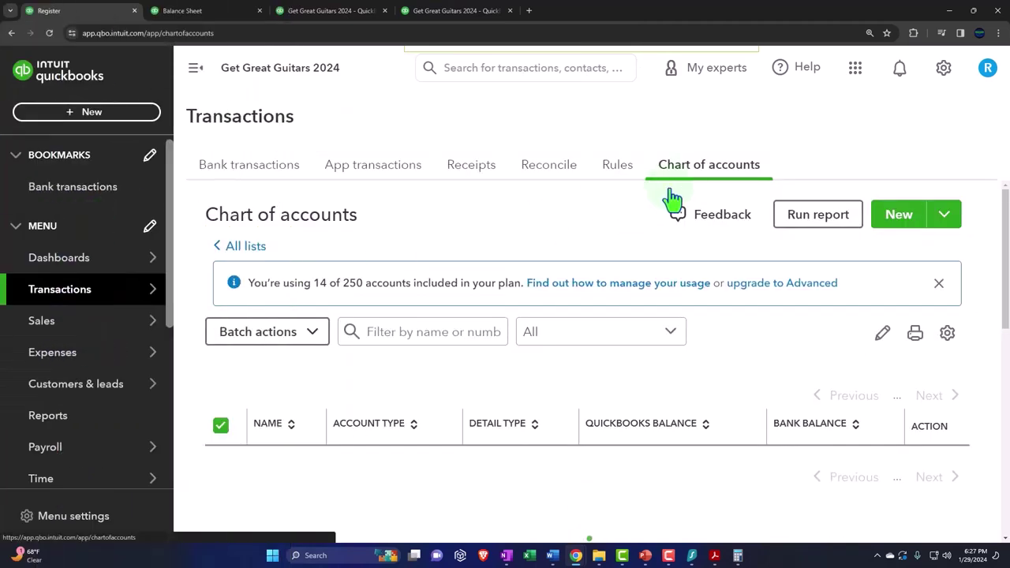
click(691, 175)
click(195, 68)
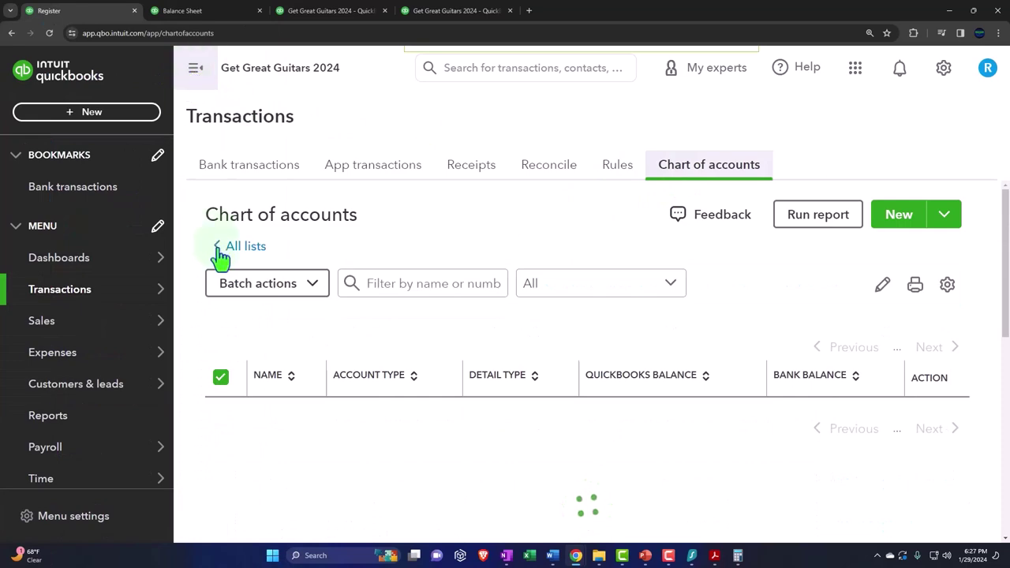
Examine the chart of accounts from current assets through equity, focusing on how the fixed asset accounts are organized.
scroll(189, 316, down, 10)
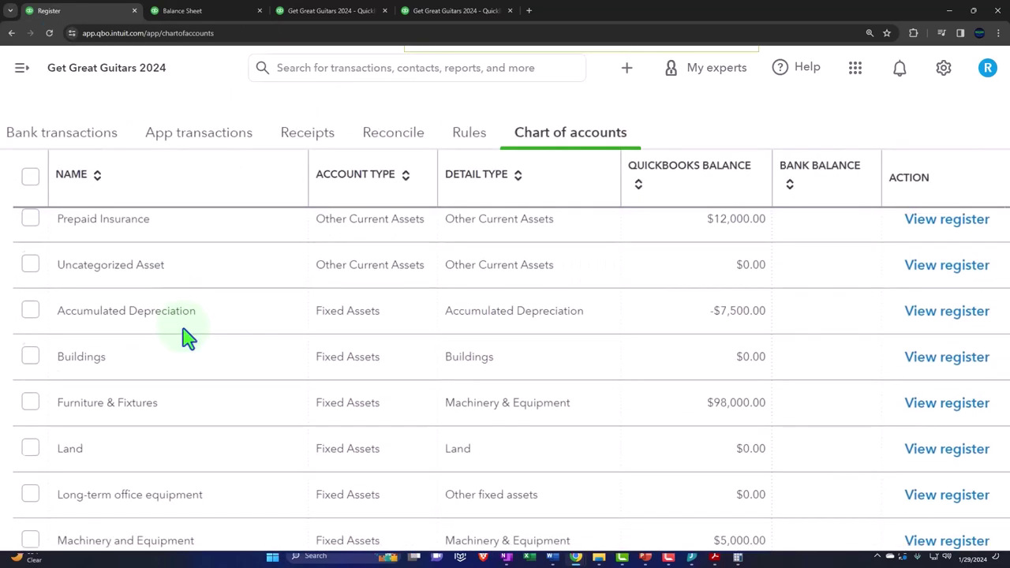
scroll(185, 336, down, 10)
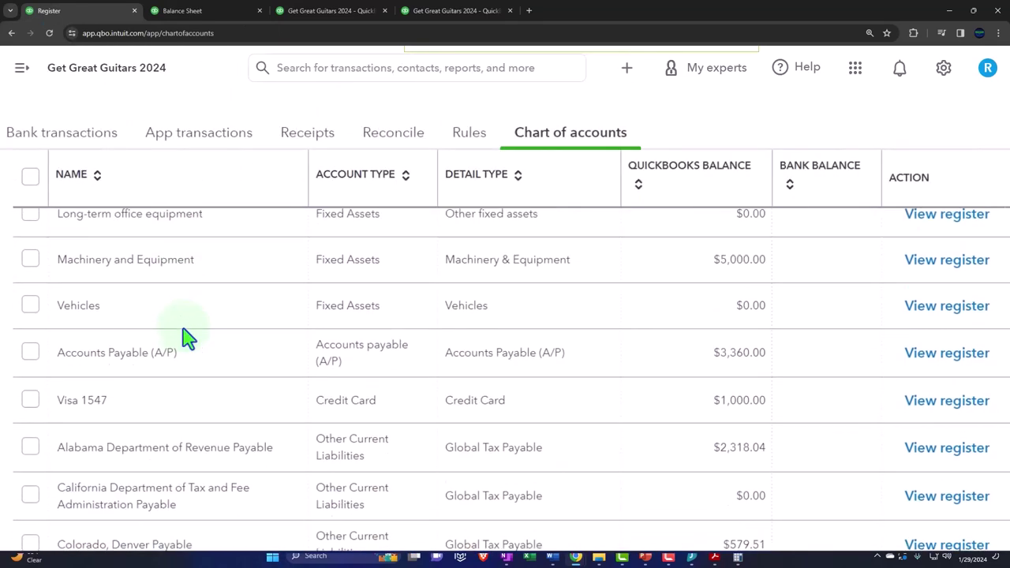
scroll(183, 327, down, 5)
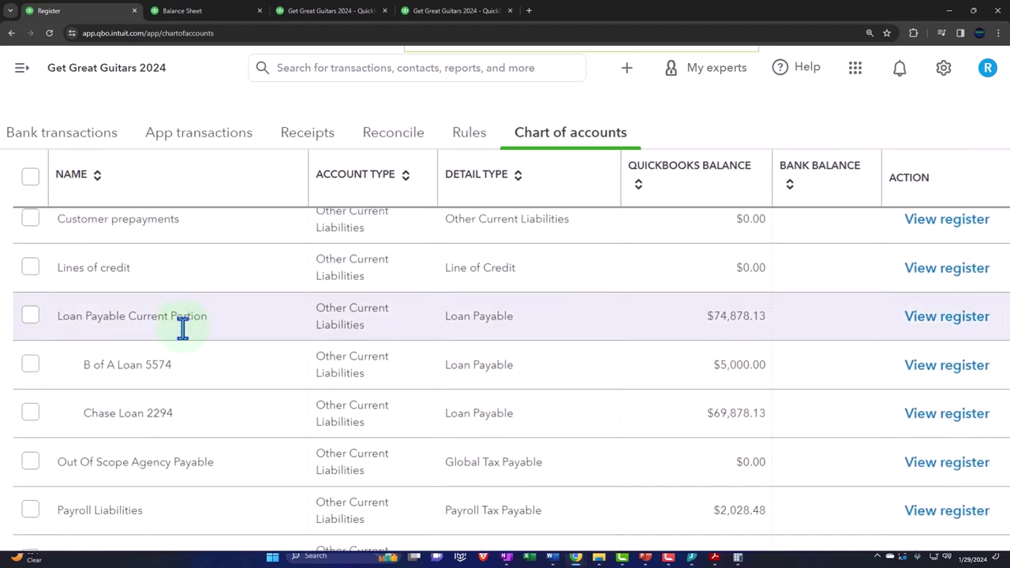
scroll(186, 336, up, 15)
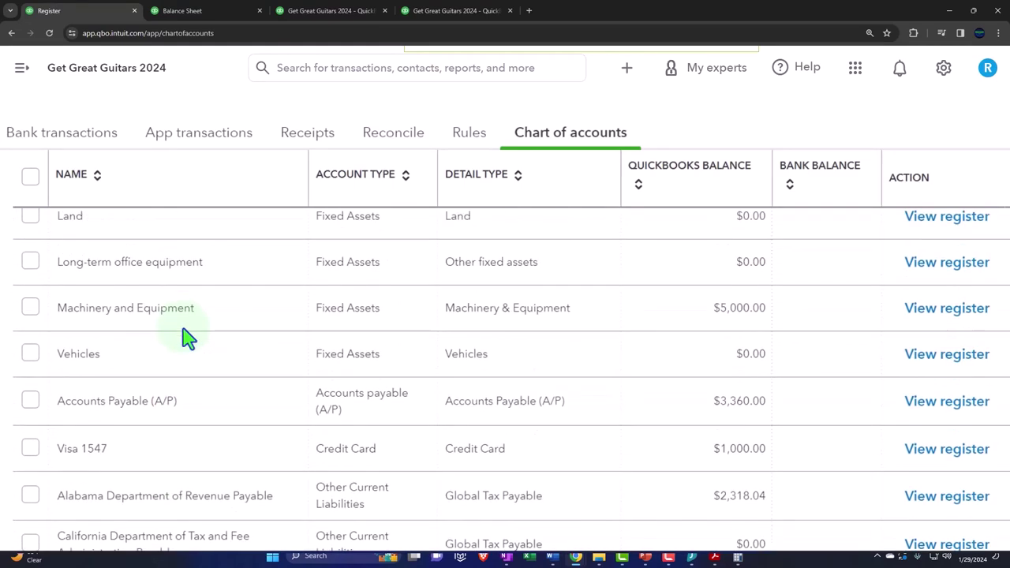
scroll(186, 336, up, 5)
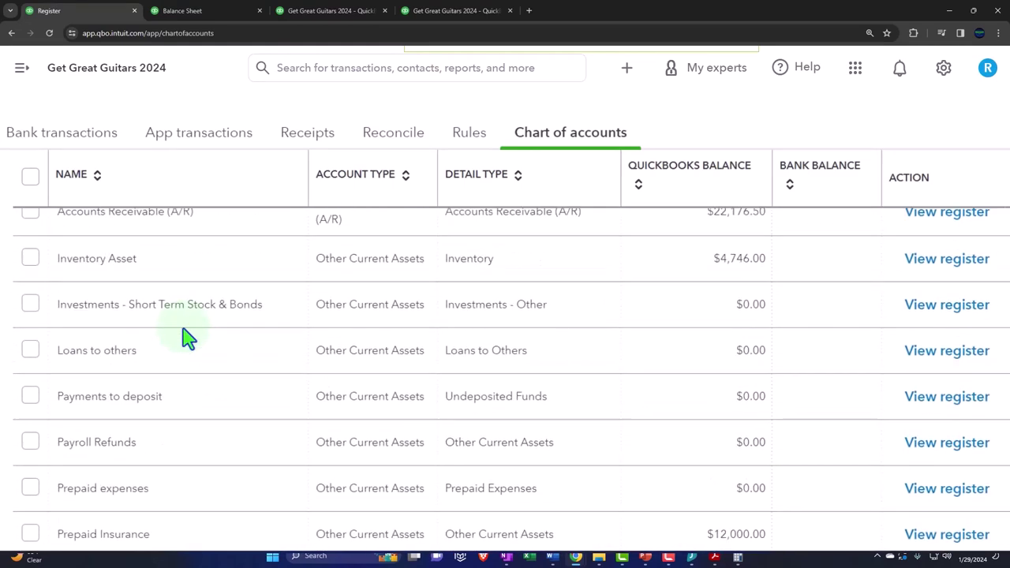
scroll(185, 336, down, 5)
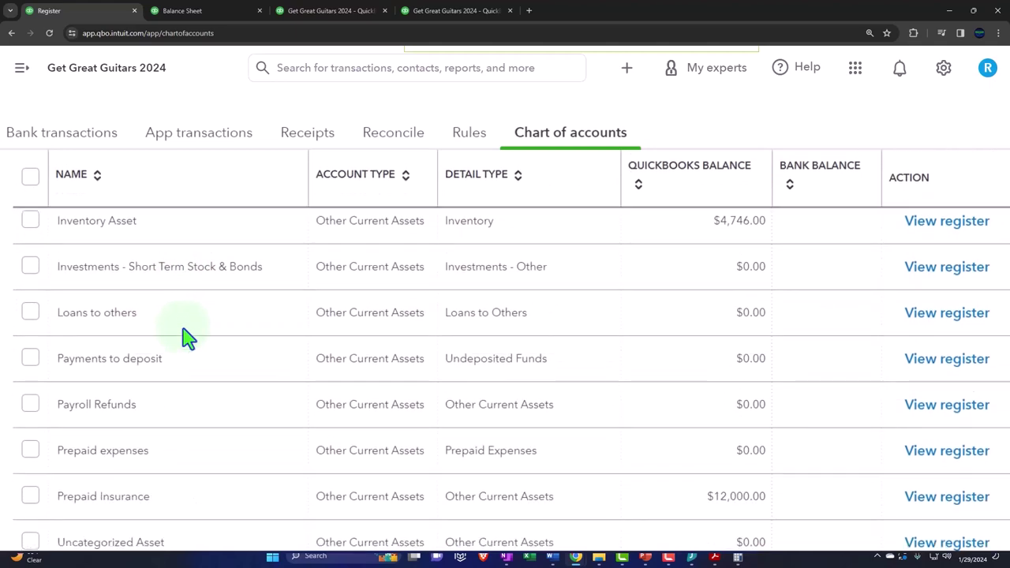
scroll(186, 335, down, 5)
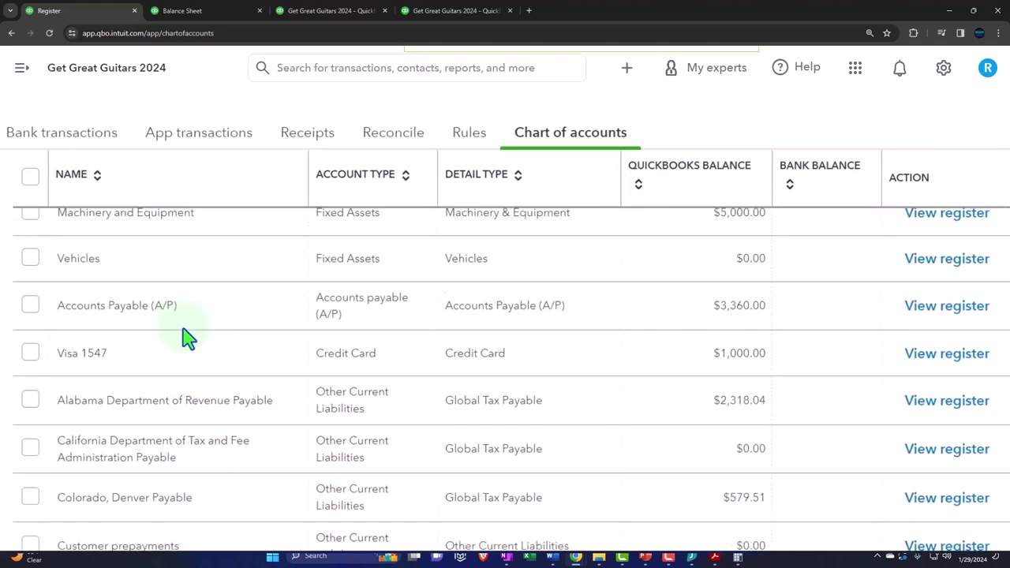
scroll(186, 335, down, 3)
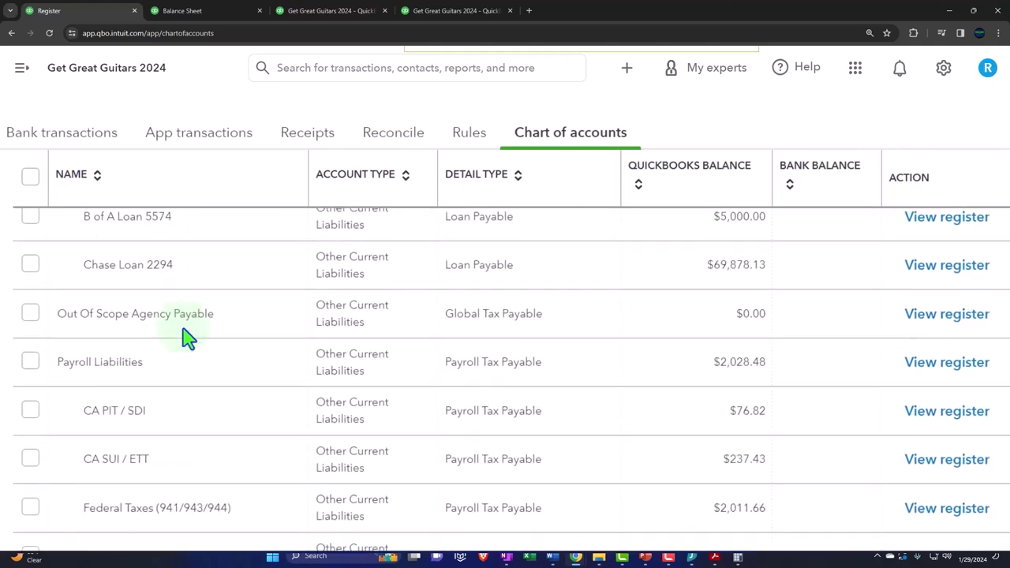
scroll(185, 336, down, 5)
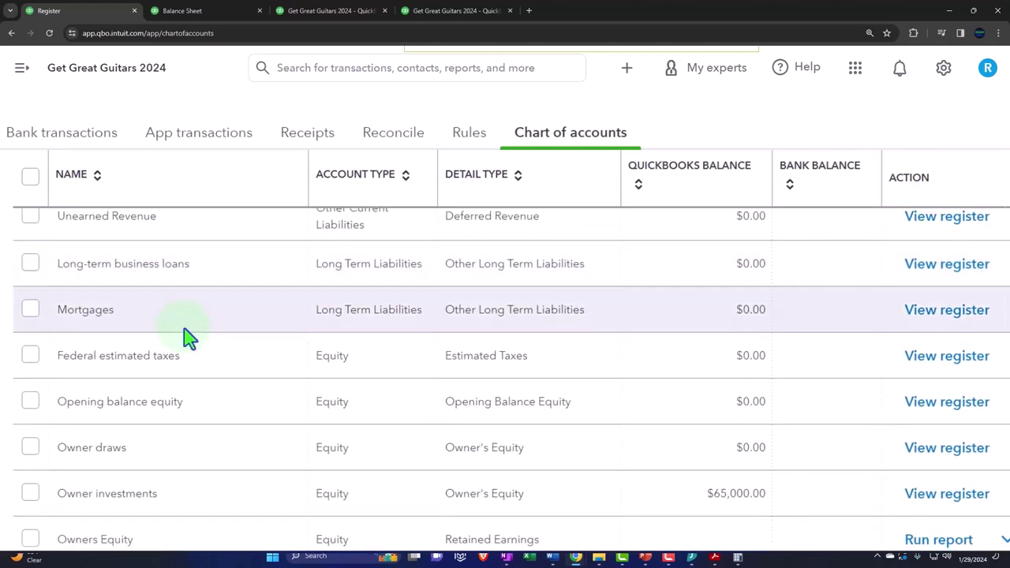
scroll(186, 335, up, 10)
scroll(187, 338, up, 1)
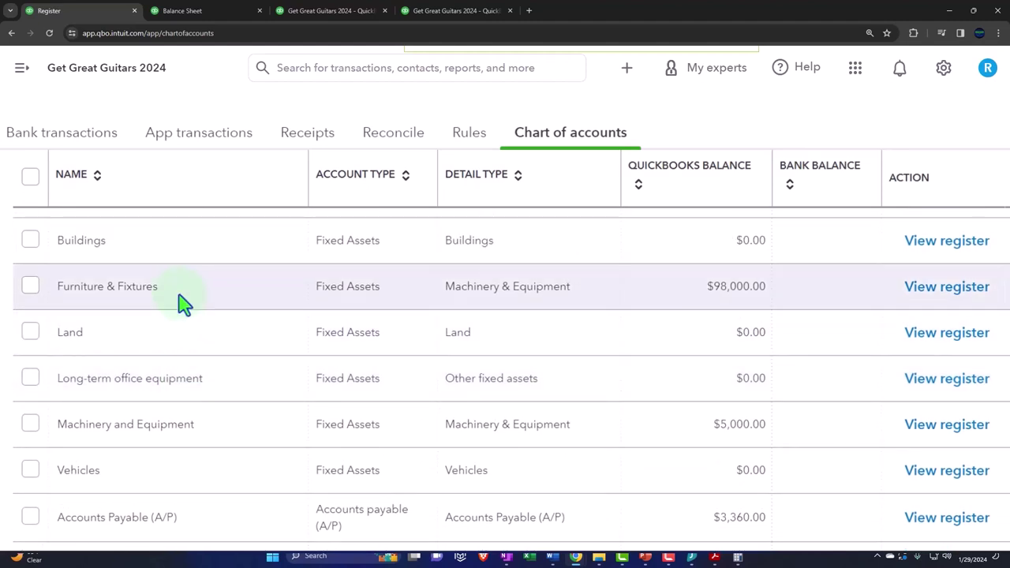
scroll(192, 384, up, 1)
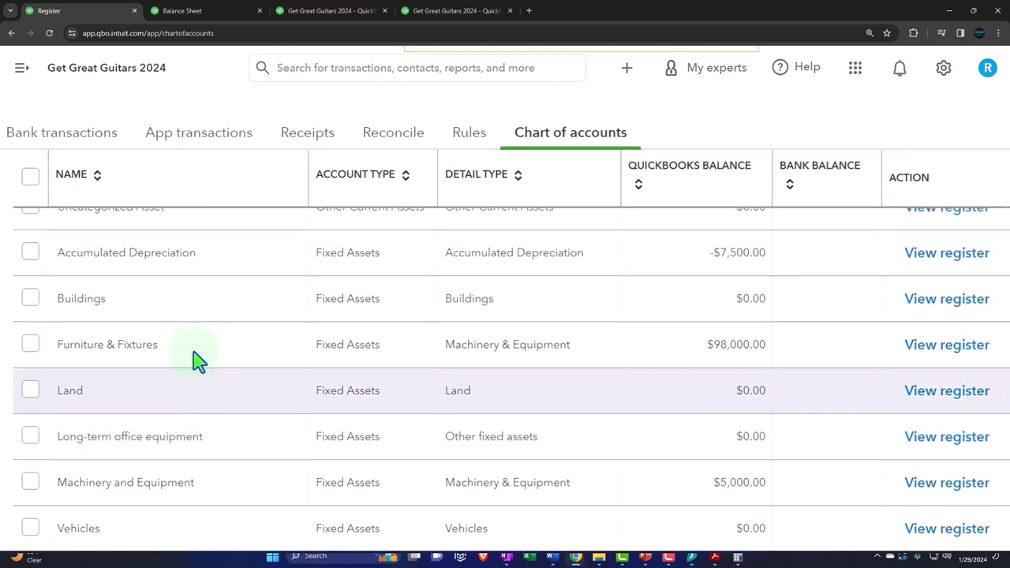